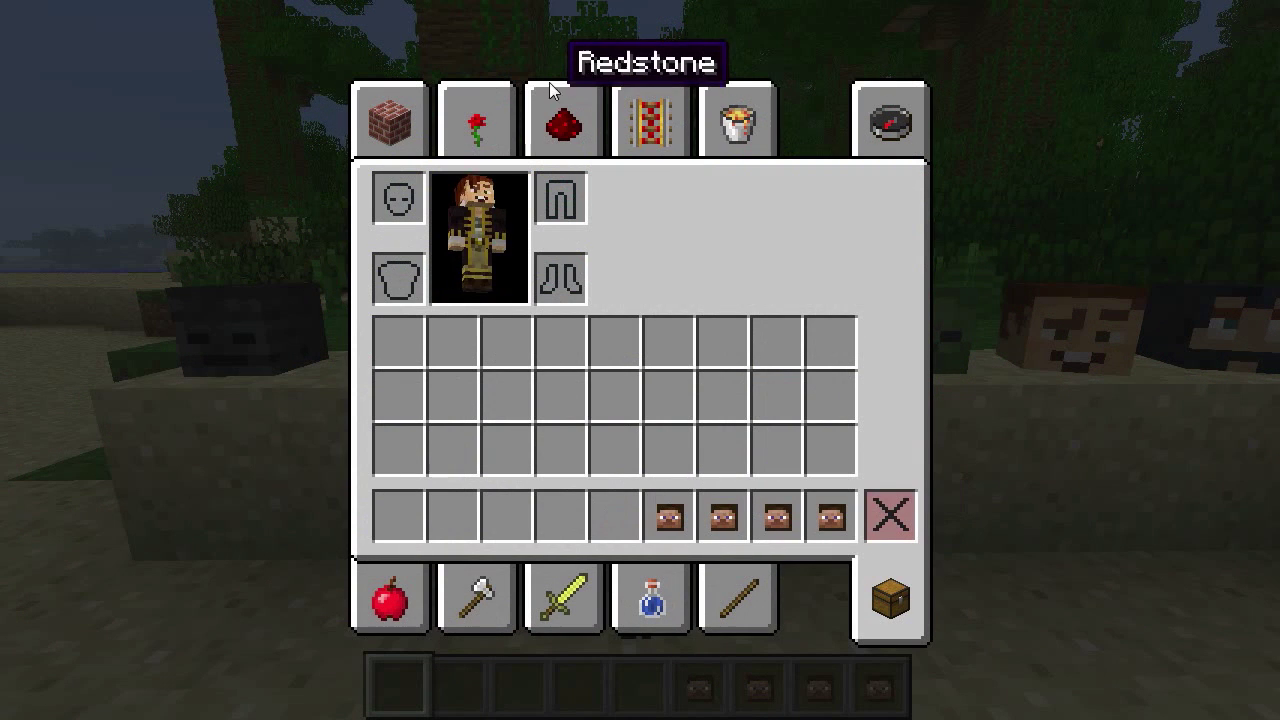
# Fill the empty hotbar slots with Head items from the Decoration Blocks
pyautogui.click(560, 135)
pyautogui.click(494, 121)
pyautogui.scroll(-3, 660, 335)
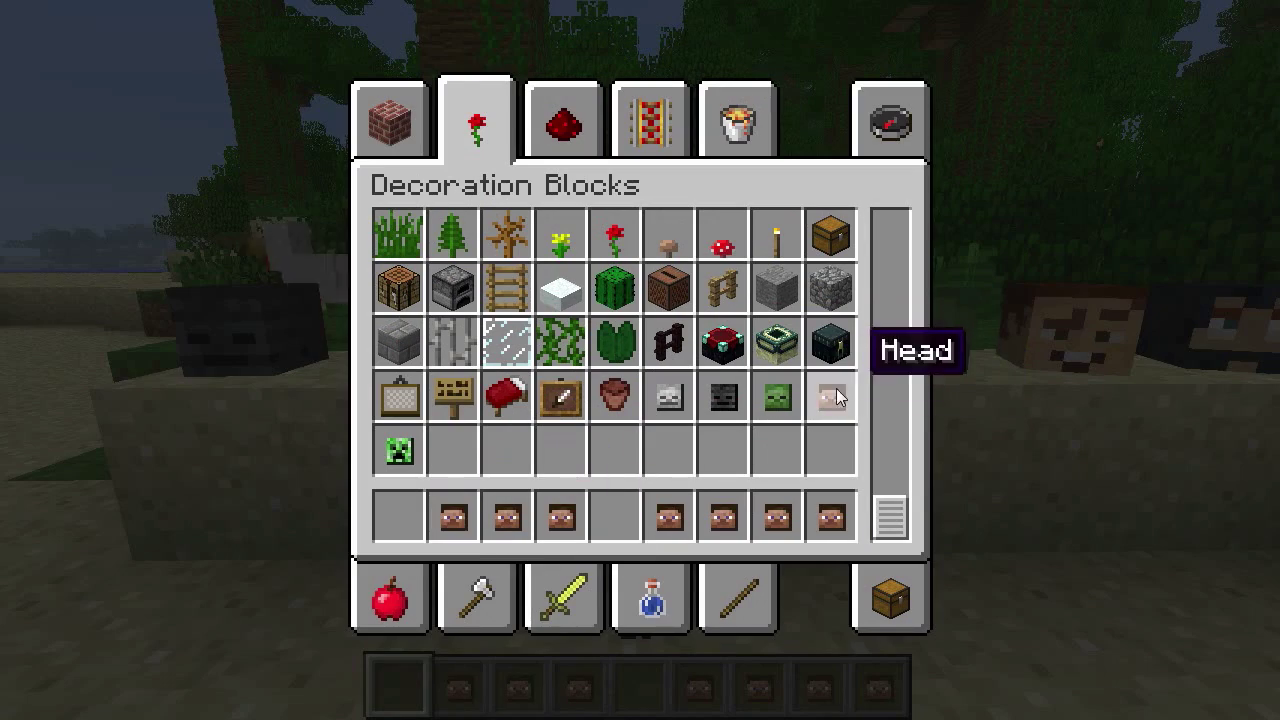
pyautogui.click(437, 515)
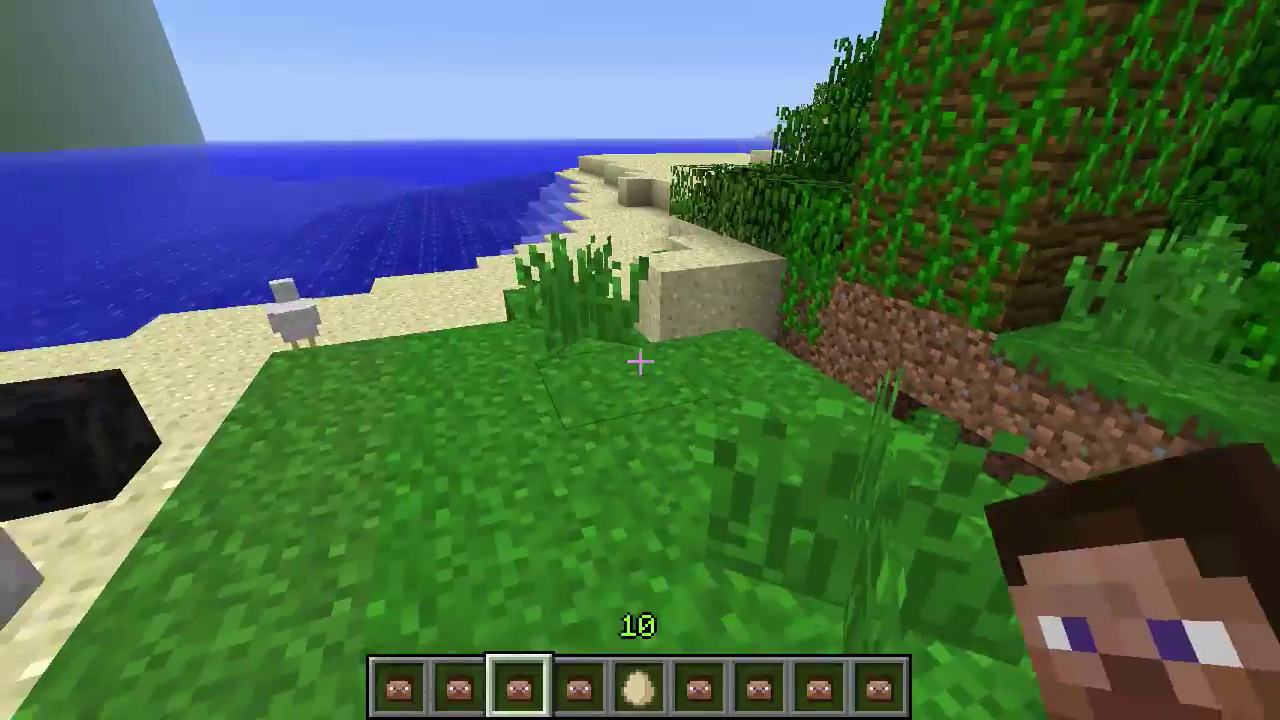
# Equip the egg, walk over to the chicken on the beach and throw the egg at it
pyautogui.press('5')
pyautogui.press('w')
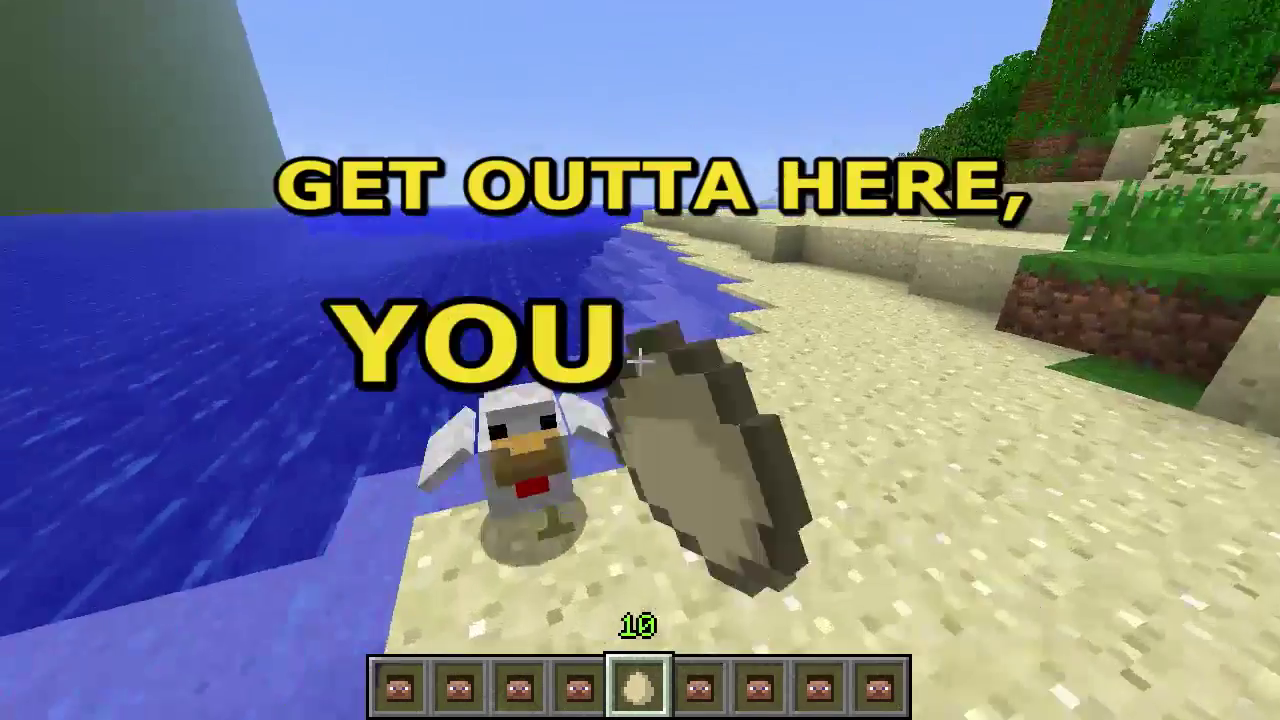
pyautogui.rightClick(640, 360)
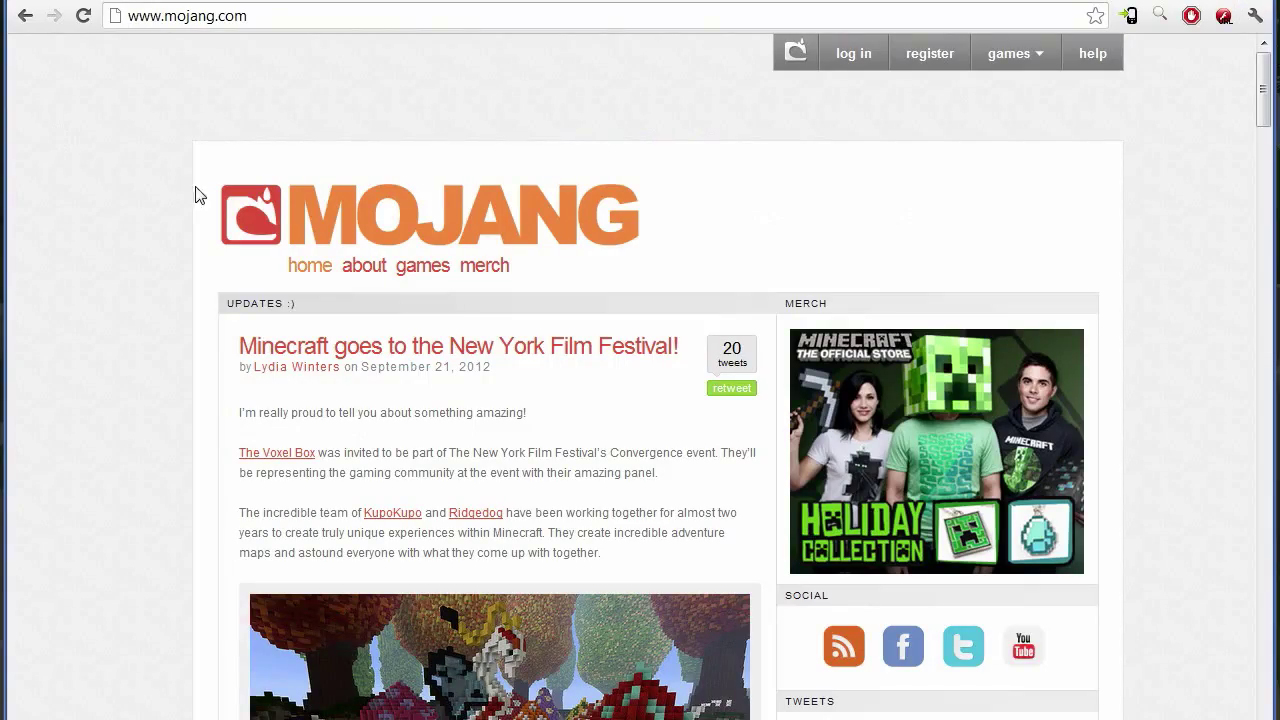
# Look through the Mojang news page for the Minecraft Snapshot 12w38b post and its download links
pyautogui.scroll(-3, 140, 202)
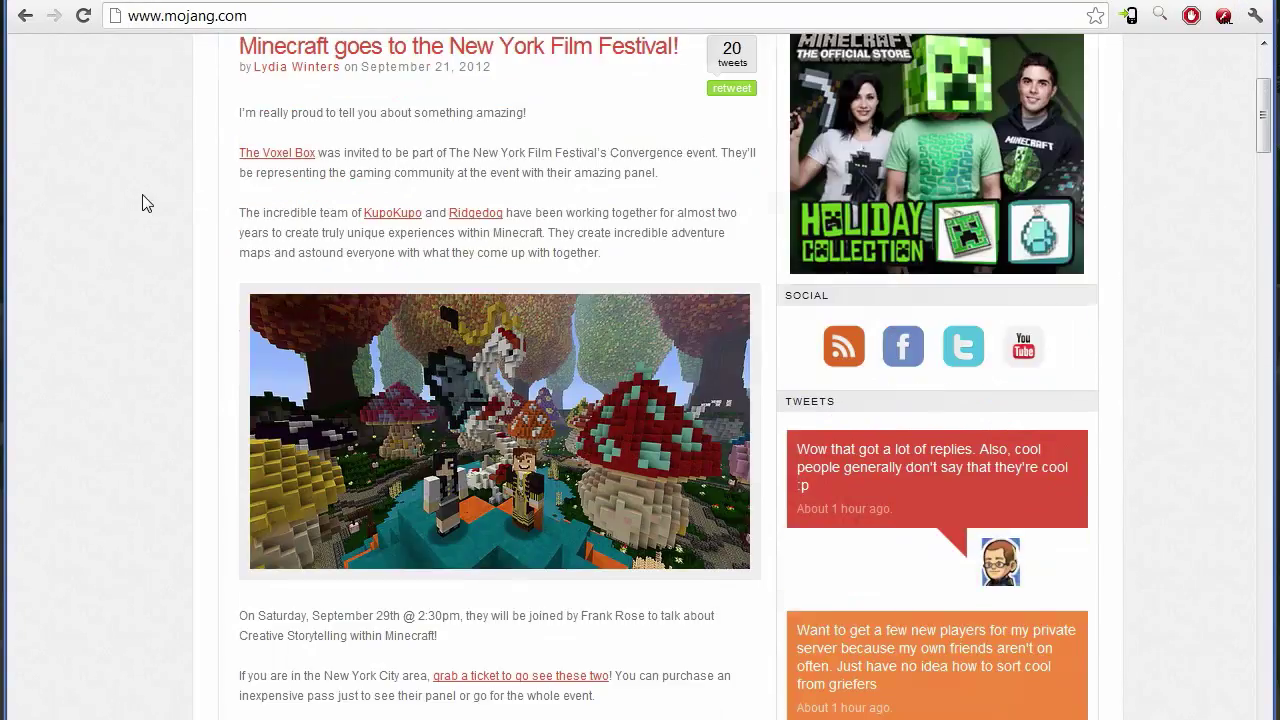
pyautogui.scroll(-1, 243, 212)
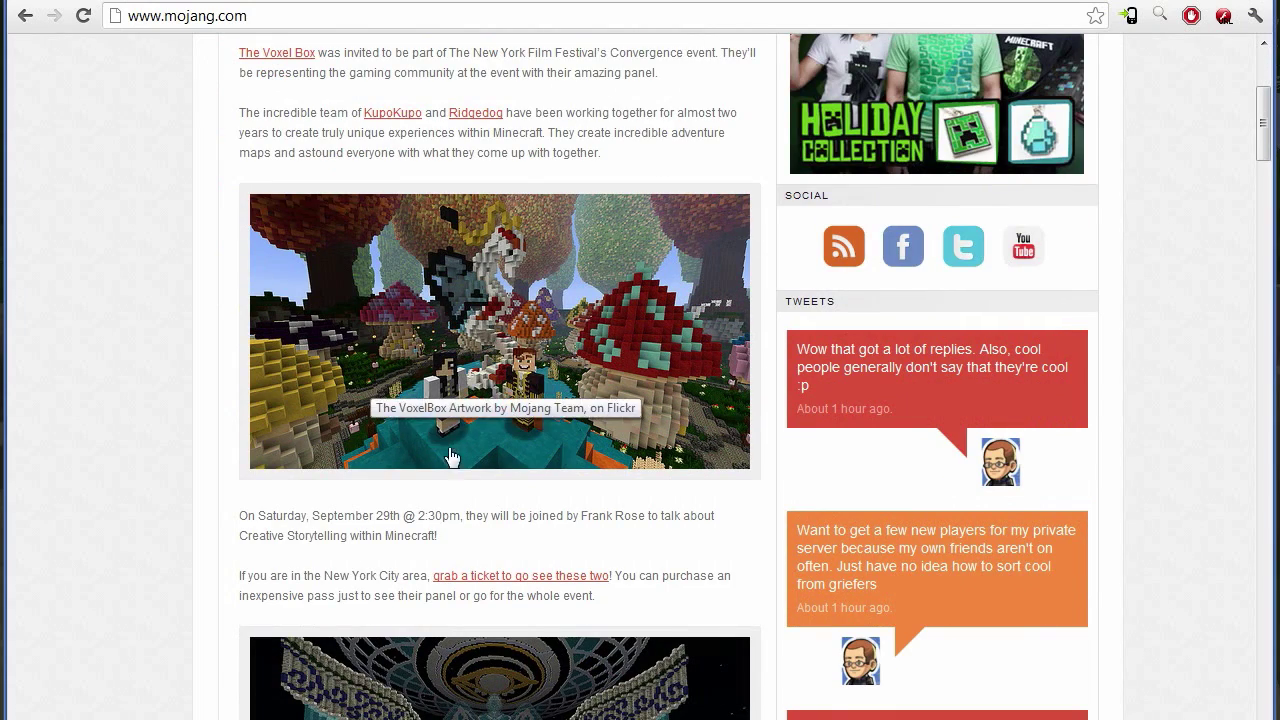
pyautogui.scroll(-9, 452, 457)
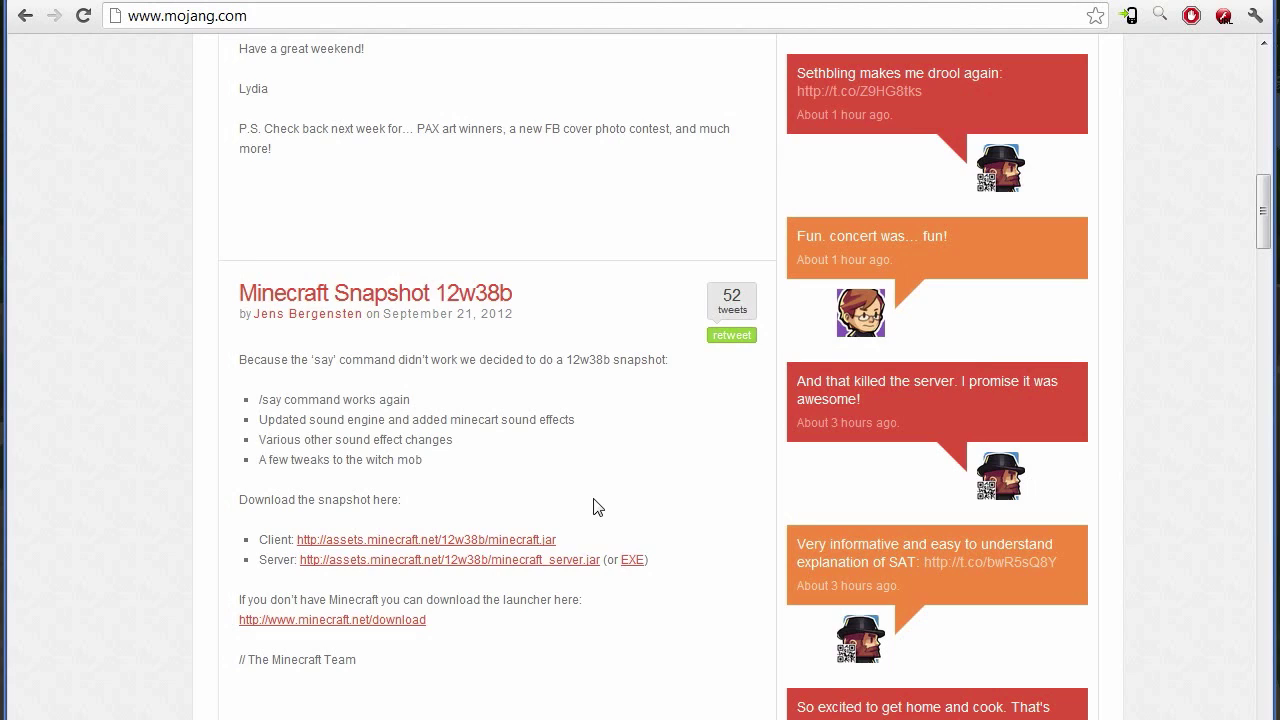
pyautogui.scroll(-1, 612, 443)
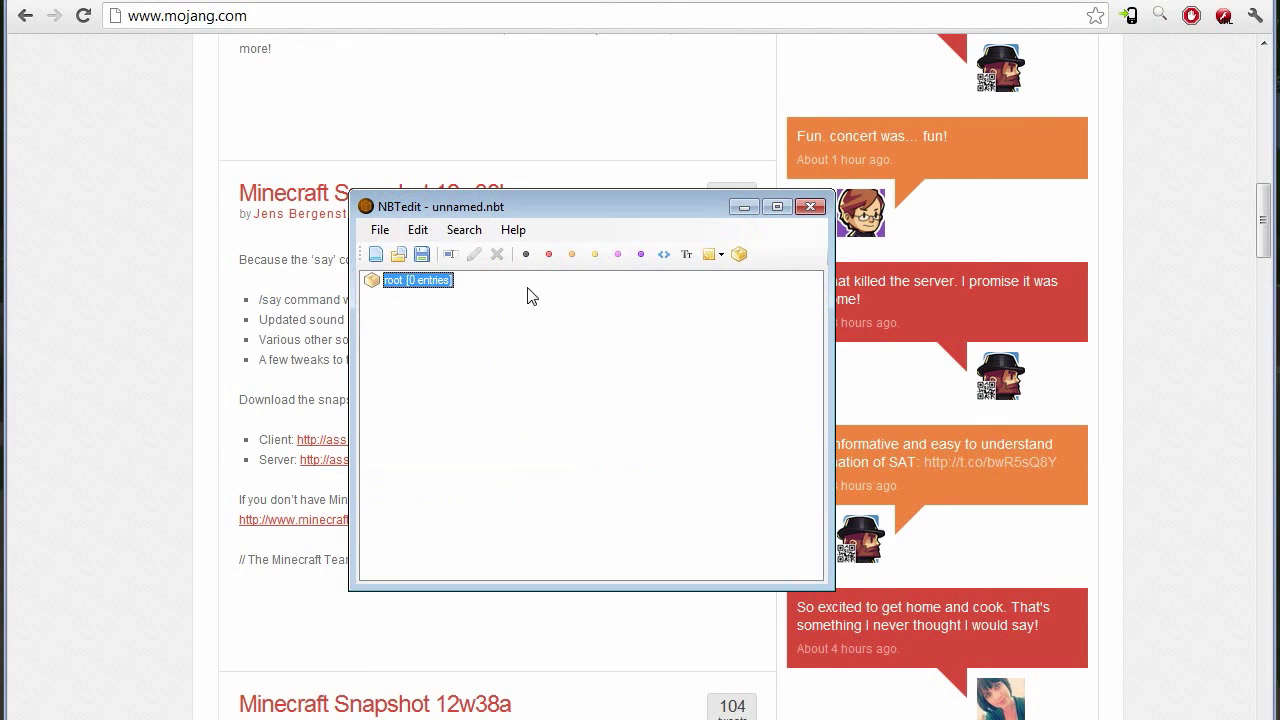
# In NBTedit, start opening a file and browse to the players folder of the VoxelOpoly world
pyautogui.click(407, 257)
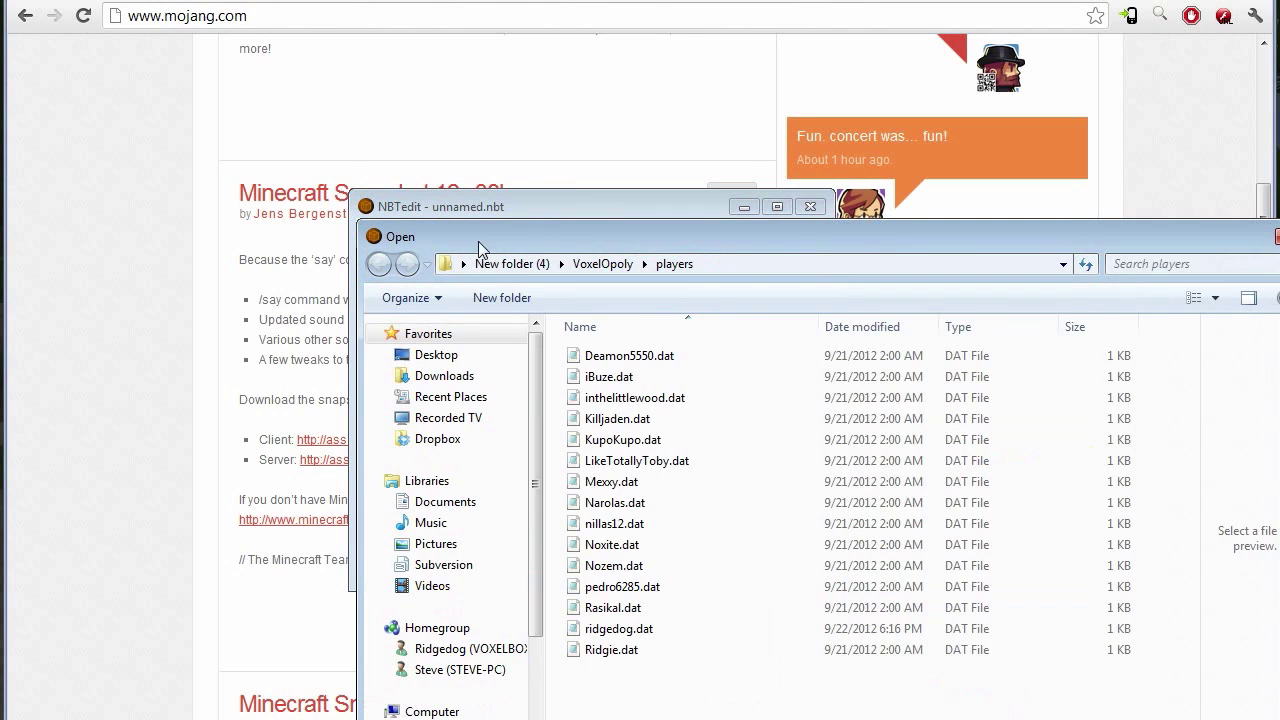
pyautogui.moveTo(478, 241); pyautogui.dragTo(328, 71)
pyautogui.click(405, 108)
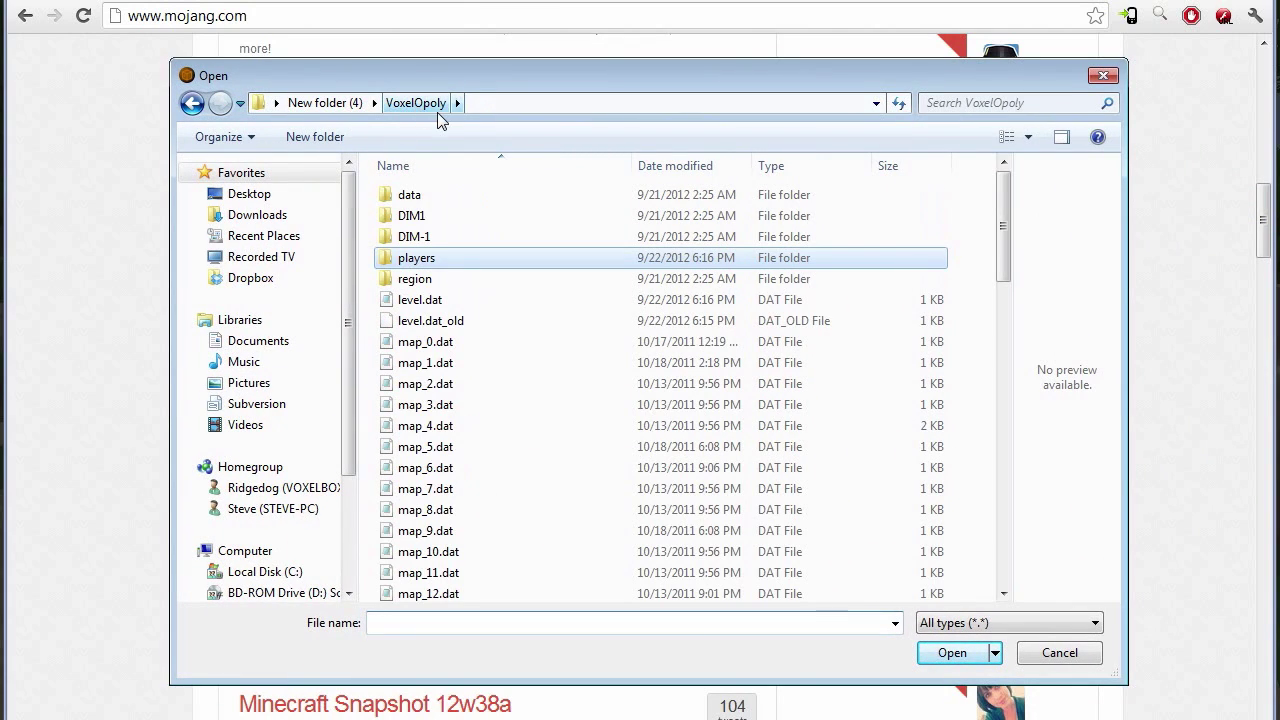
pyautogui.click(435, 302)
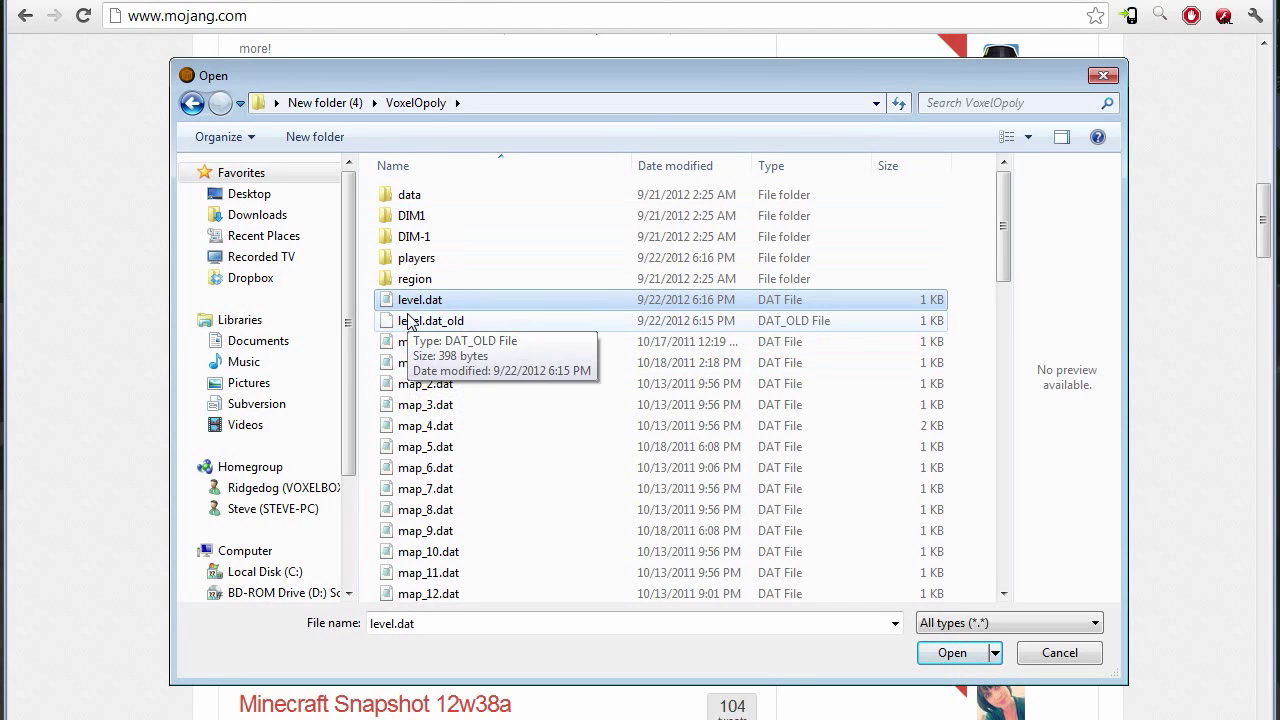
pyautogui.doubleClick(428, 258)
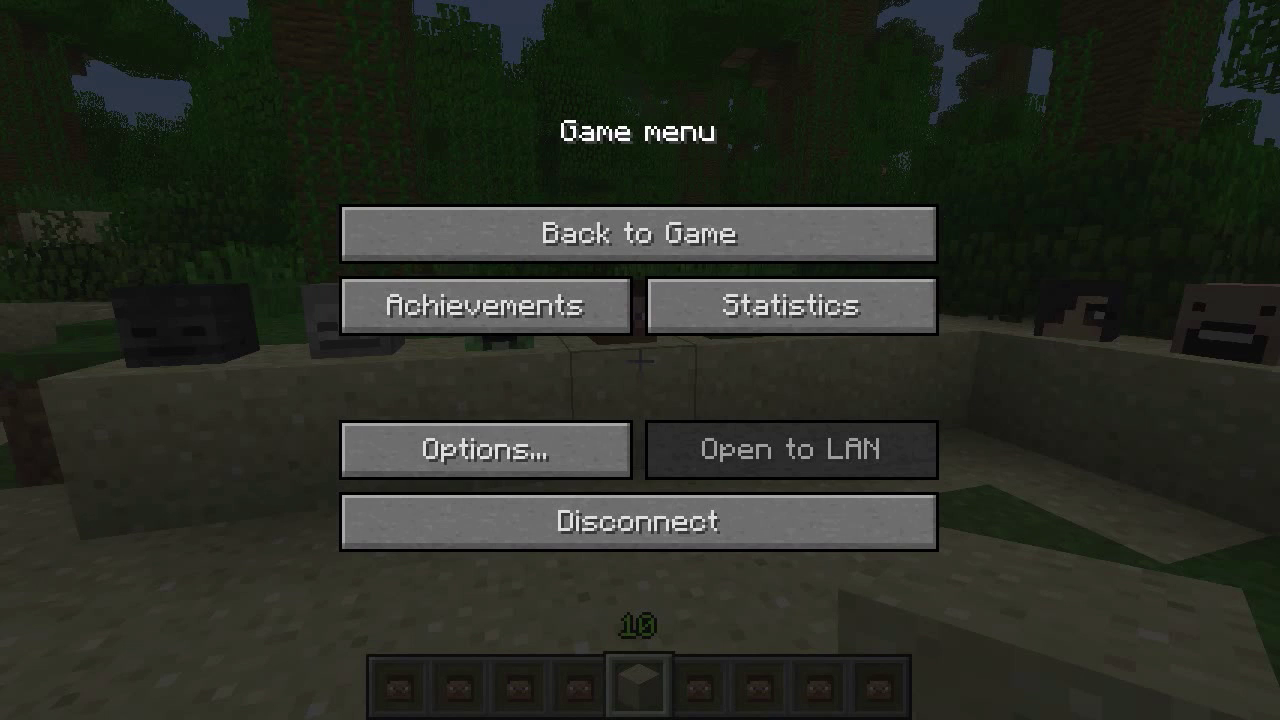
# Disconnect from the Minecraft server and open ridgedog.dat from the players folder in NBTedit
pyautogui.click(600, 525)
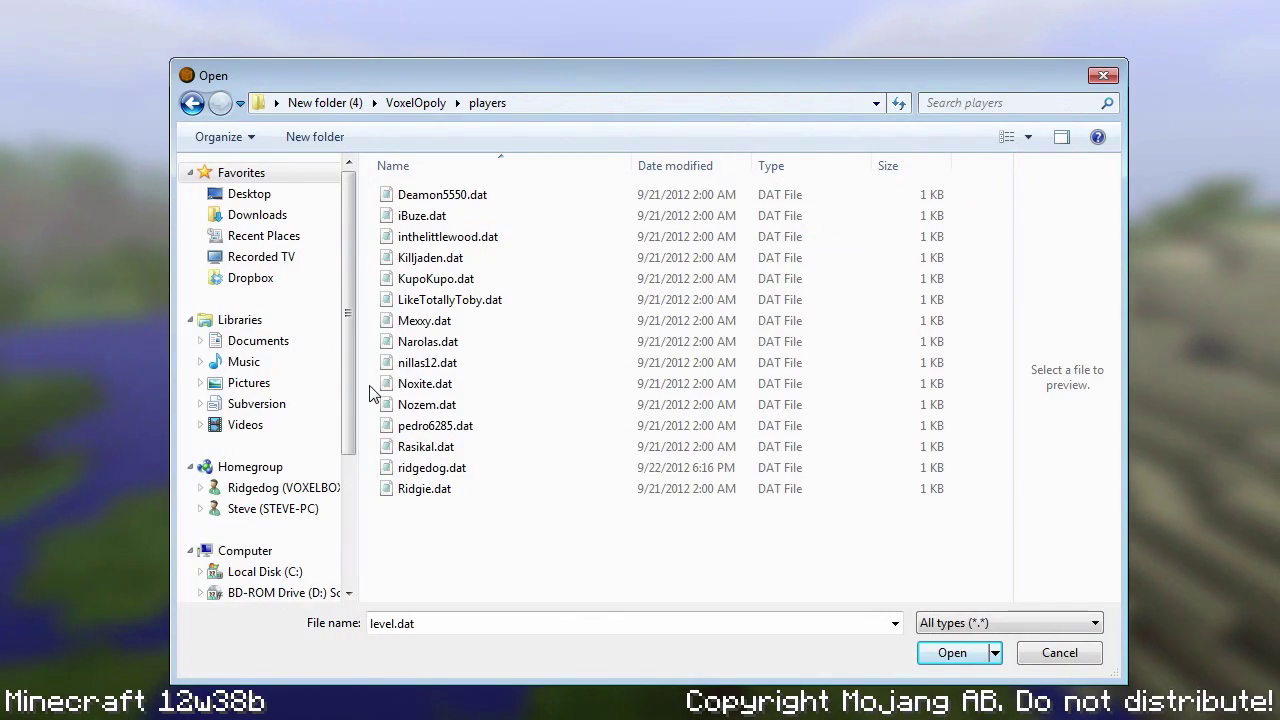
pyautogui.doubleClick(420, 467)
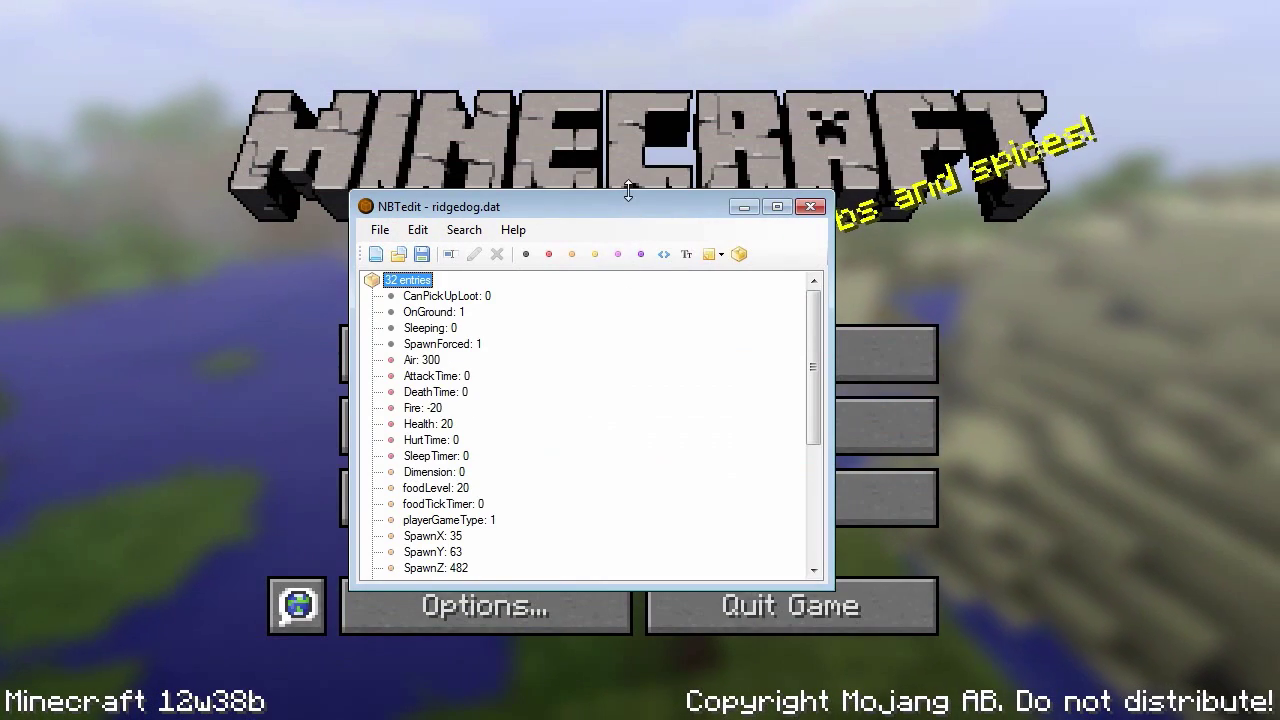
# Enlarge the NBTedit window upward and expand the Inventory list of the player file
pyautogui.moveTo(600, 191); pyautogui.dragTo(600, 50)
pyautogui.scroll(-2, 483, 385)
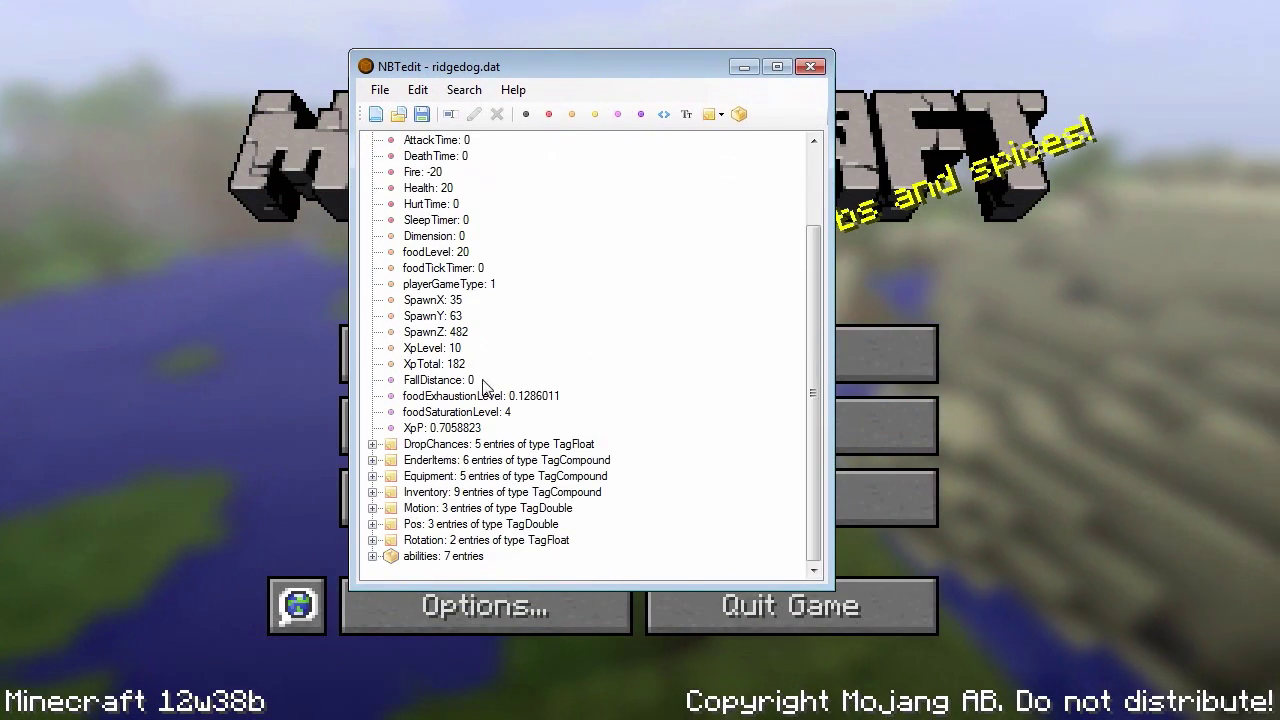
pyautogui.click(372, 492)
pyautogui.click(391, 444)
pyautogui.click(391, 444)
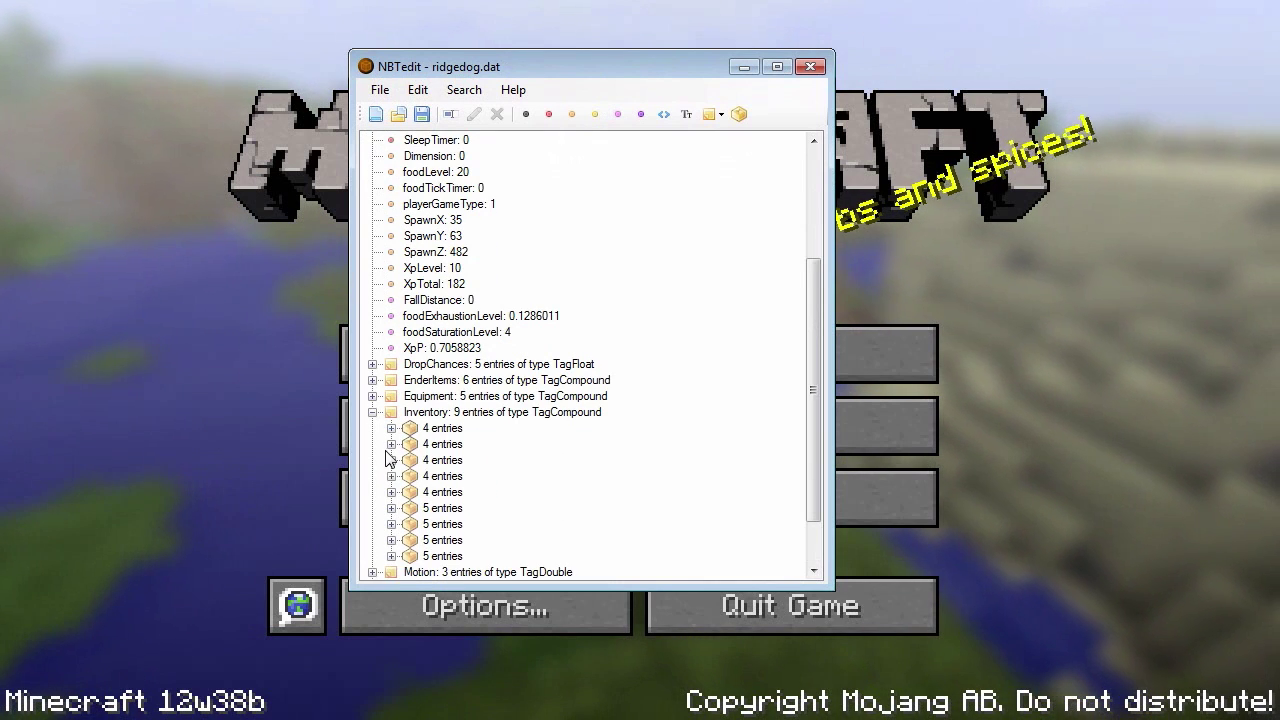
# Inspect the tag compounds of the heads in inventory slots 5 and 7 for their SkullOwner property
pyautogui.click(442, 428)
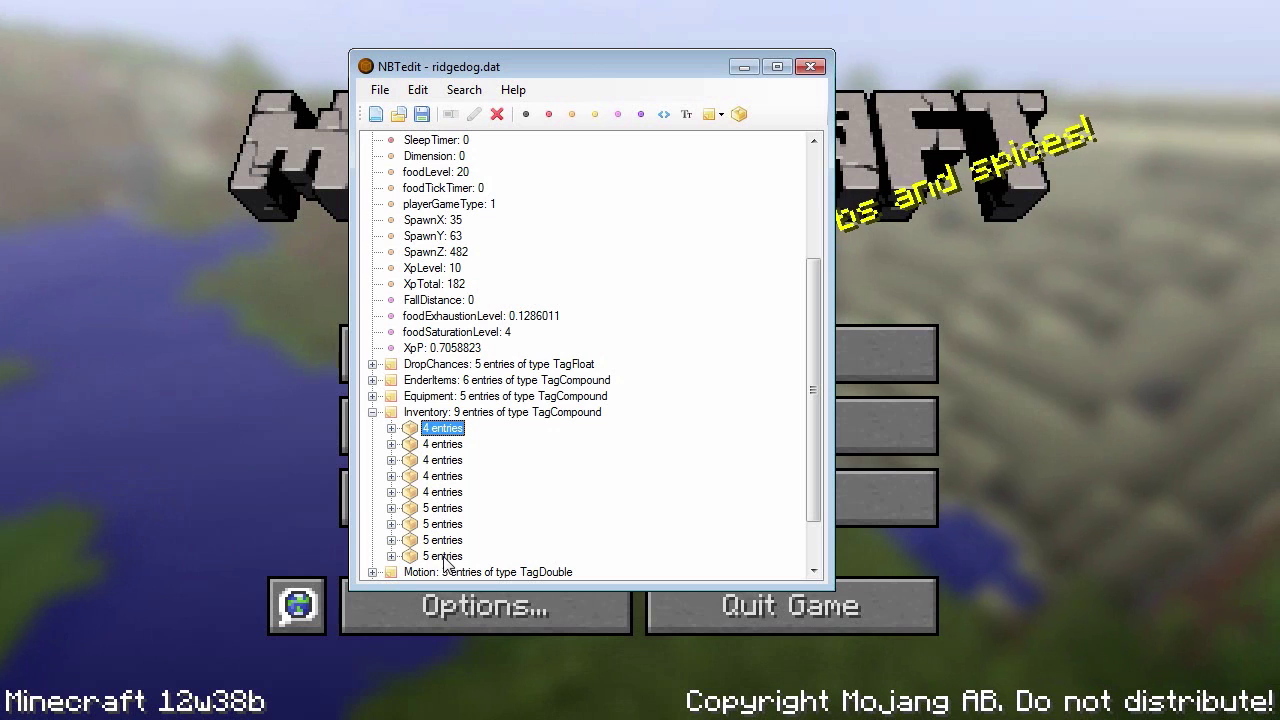
pyautogui.click(391, 508)
pyautogui.click(410, 444)
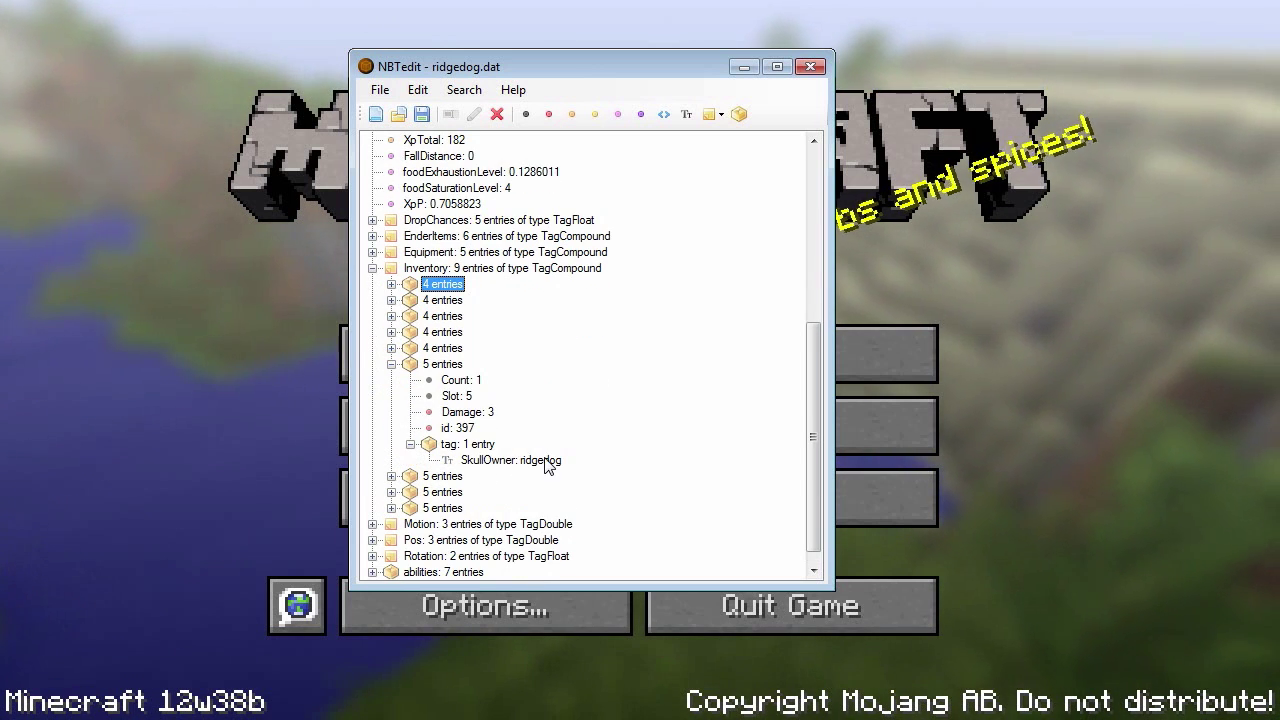
pyautogui.click(391, 492)
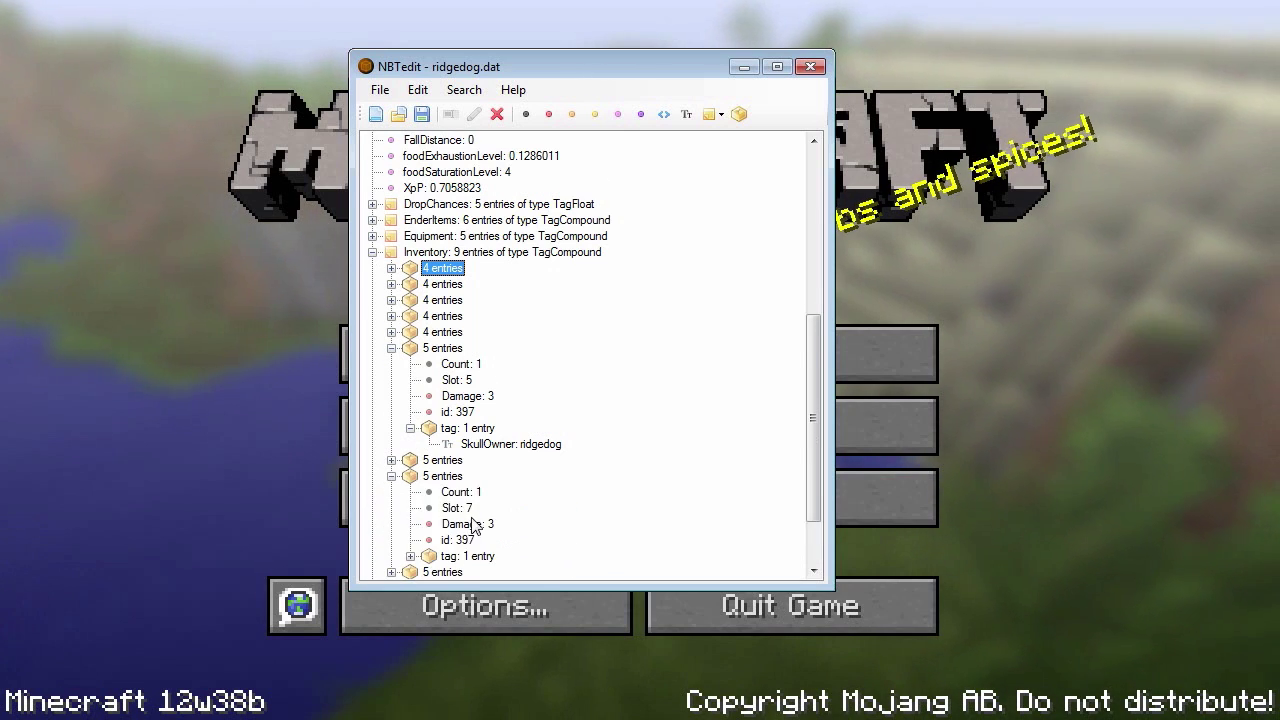
pyautogui.scroll(-2, 473, 527)
pyautogui.click(410, 476)
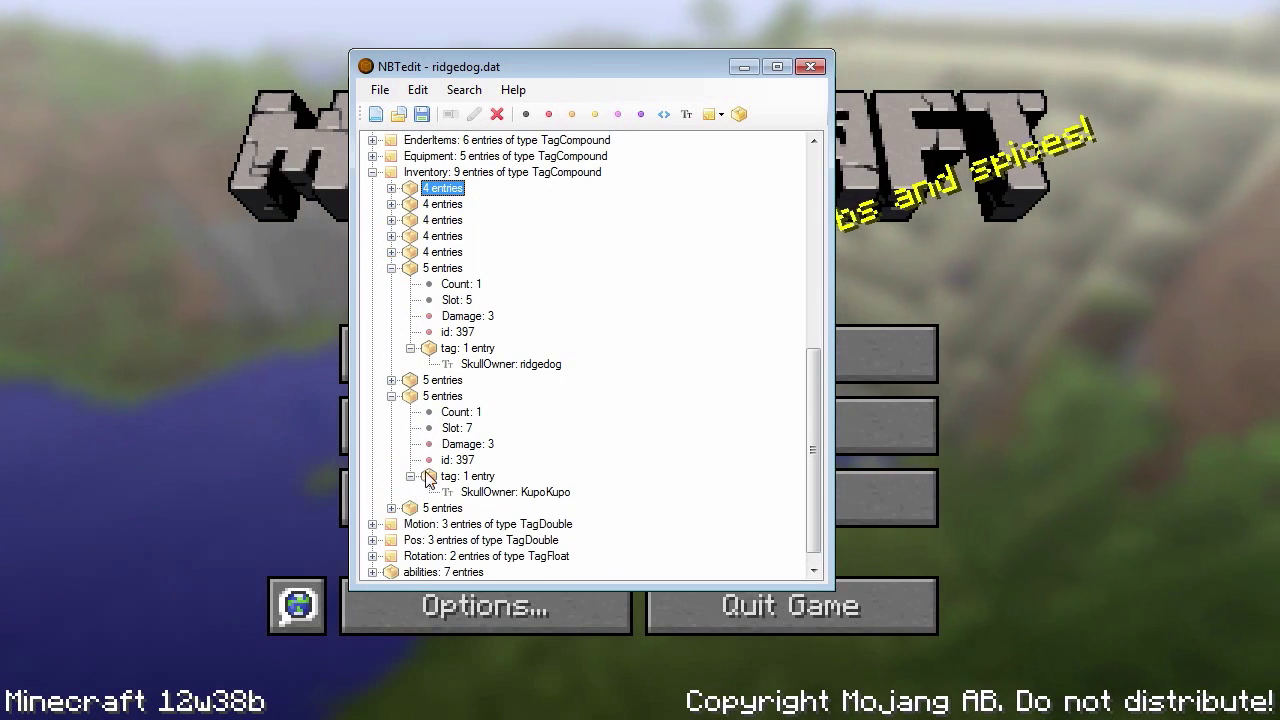
# Expand the first two Inventory entries, for the heads in slots 0 and 1
pyautogui.scroll(9, 428, 478)
pyautogui.scroll(-6, 400, 380)
pyautogui.click(391, 332)
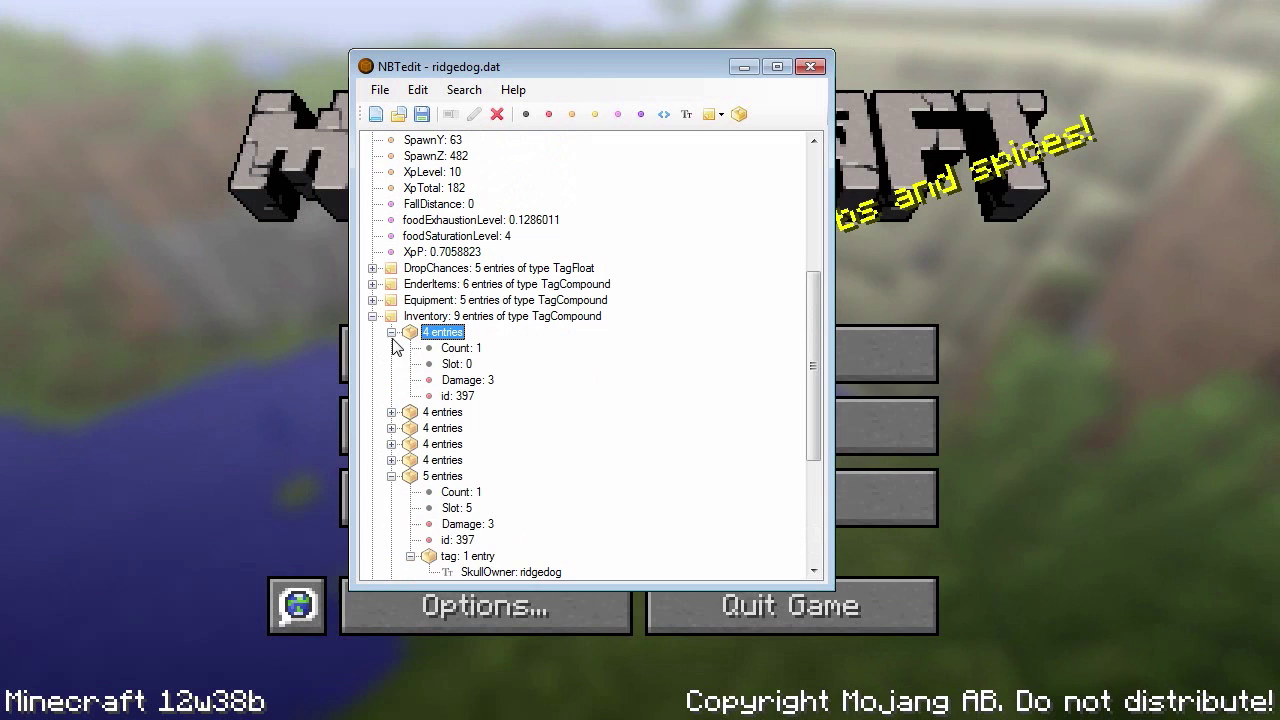
pyautogui.click(391, 412)
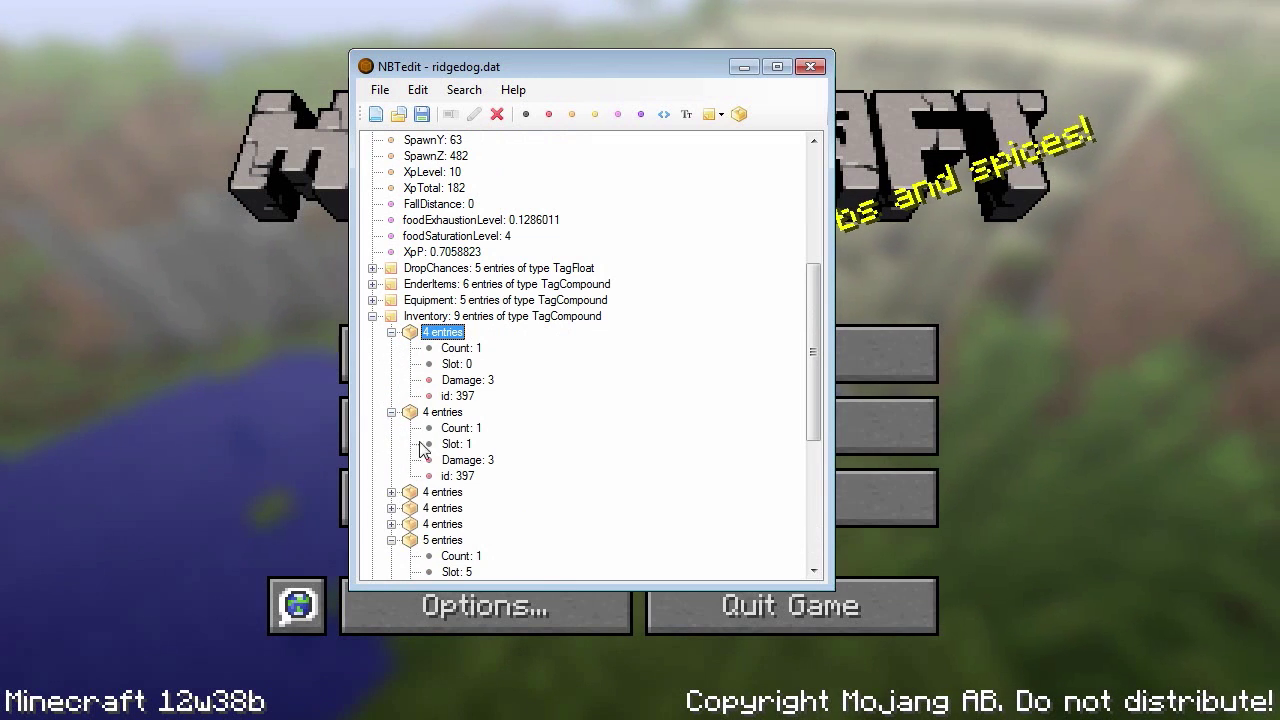
pyautogui.scroll(2, 470, 447)
pyautogui.scroll(-2, 517, 443)
# Check the id and Damage values of the slot 0 head, leaving the value editor without changes
pyautogui.click(466, 396)
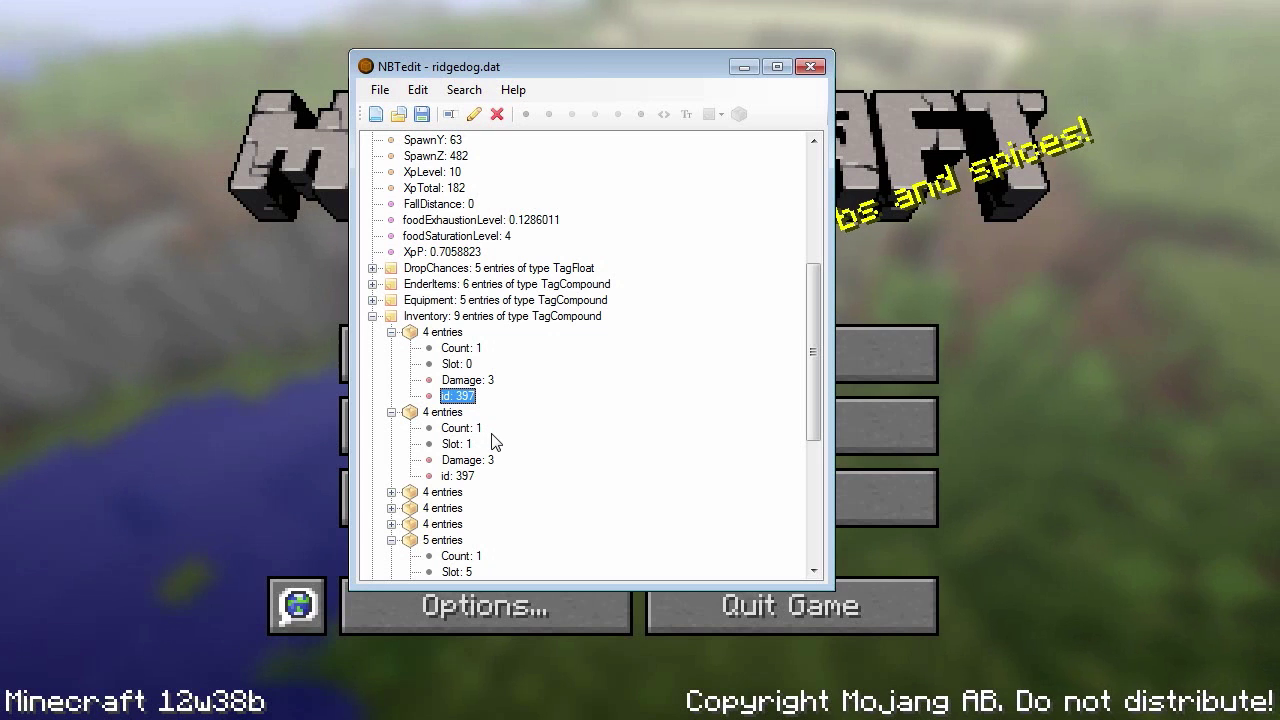
pyautogui.doubleClick(477, 384)
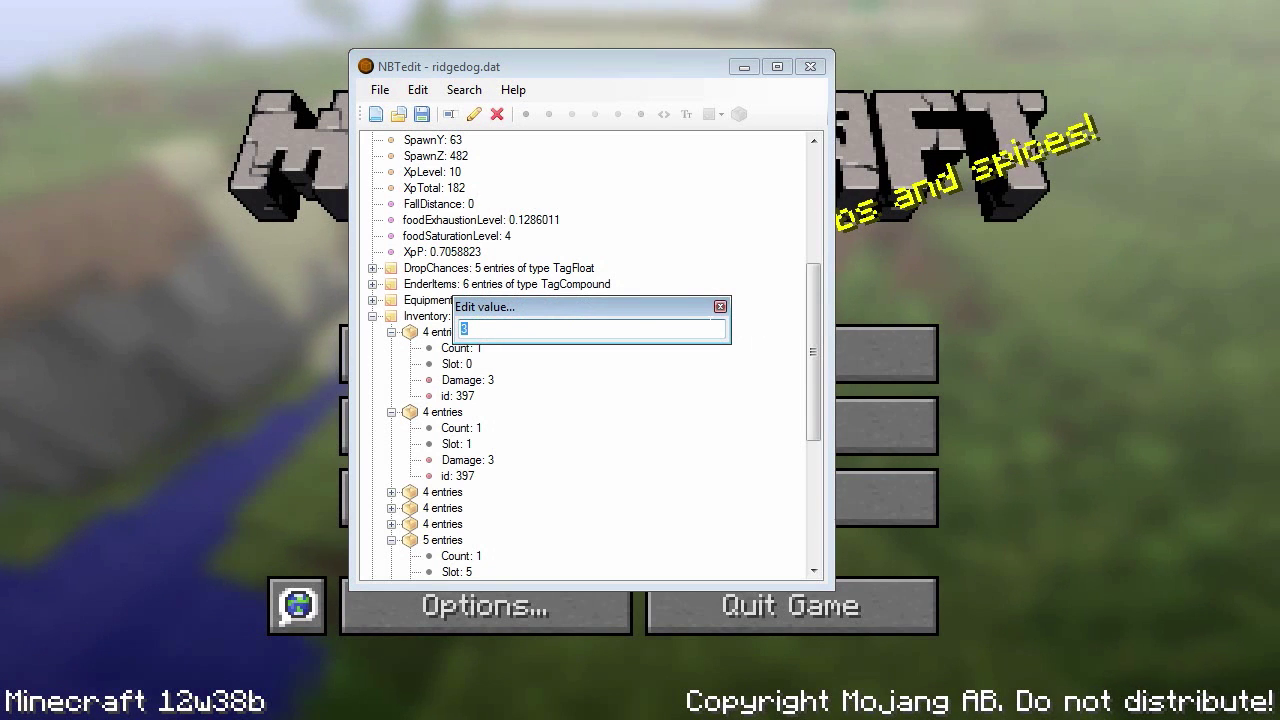
pyautogui.click(720, 308)
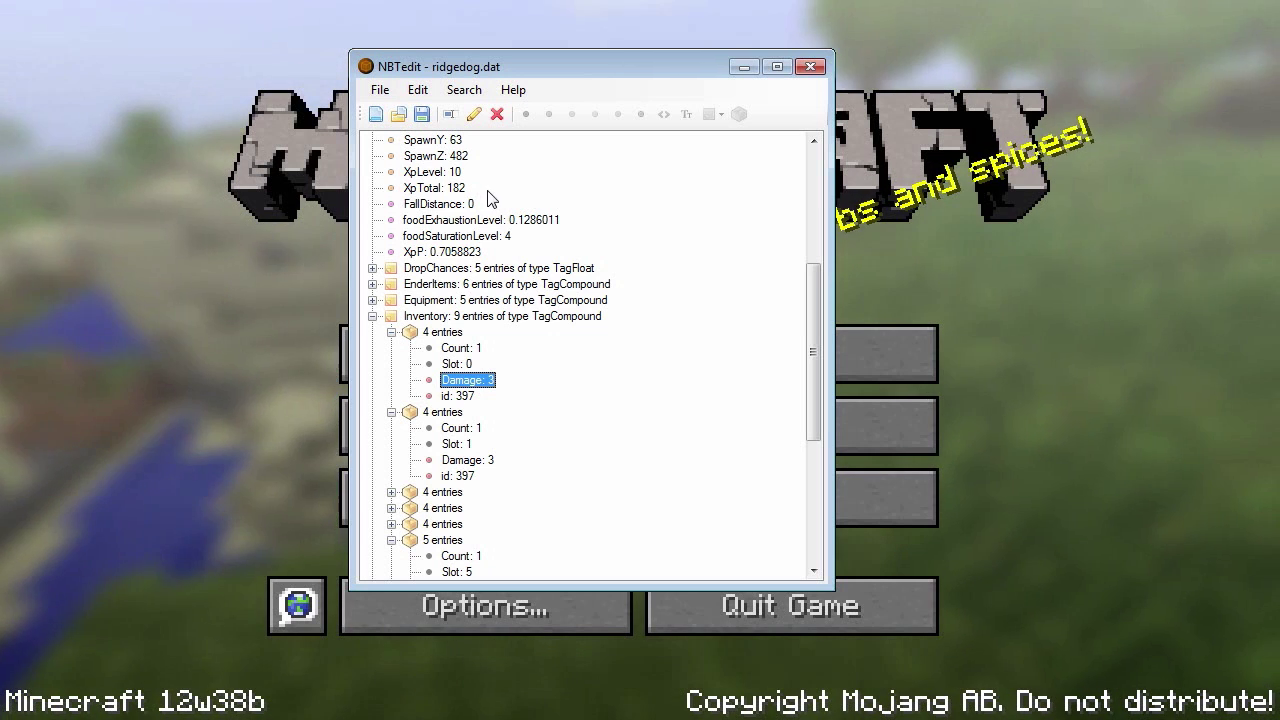
# Add a compound named "tag" to the slot 0 head entry
pyautogui.click(430, 336)
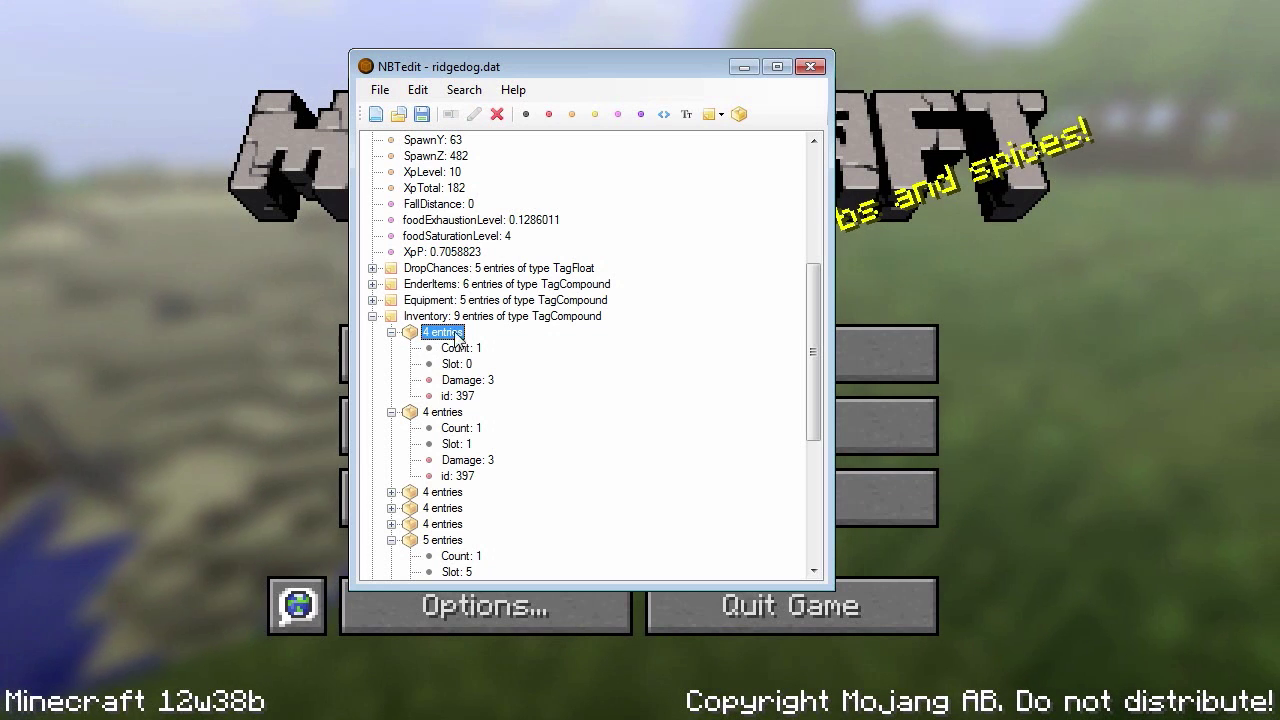
pyautogui.click(745, 114)
pyautogui.write('tag')
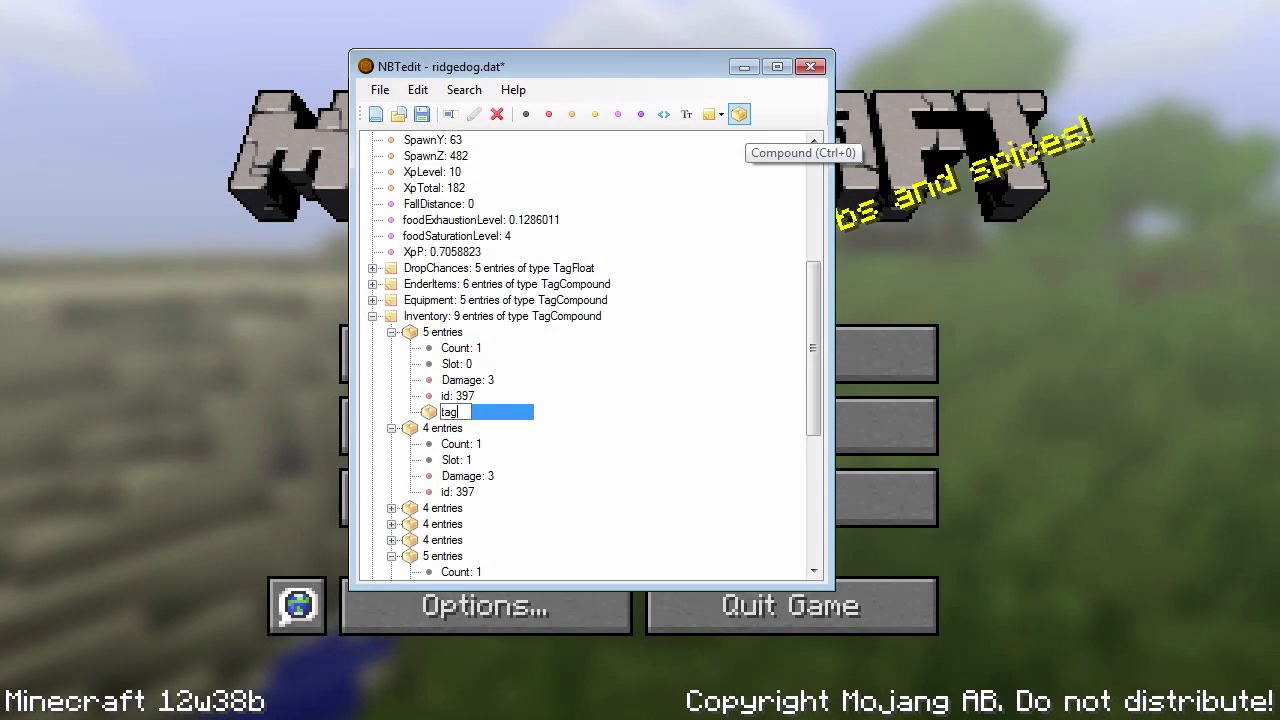
pyautogui.press('Return')
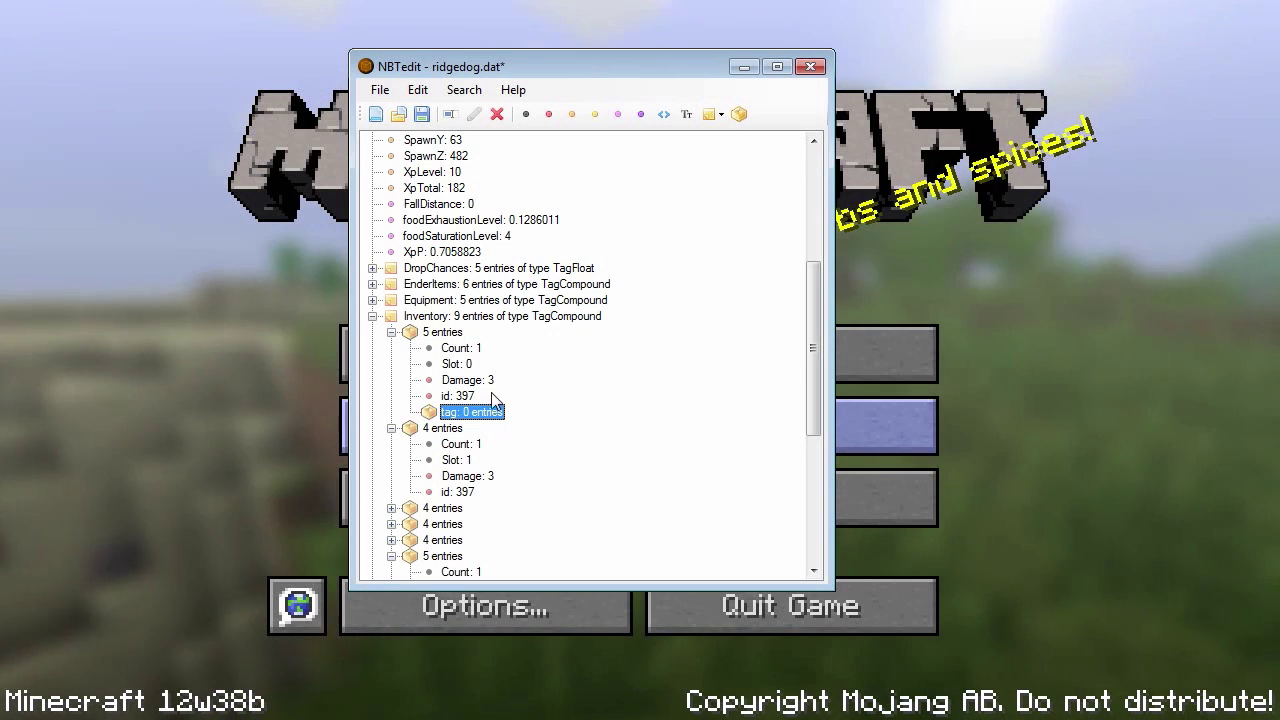
# Add a string property named SkullOwner inside the slot 0 head's tag compound and set its value to Xephos
pyautogui.click(685, 114)
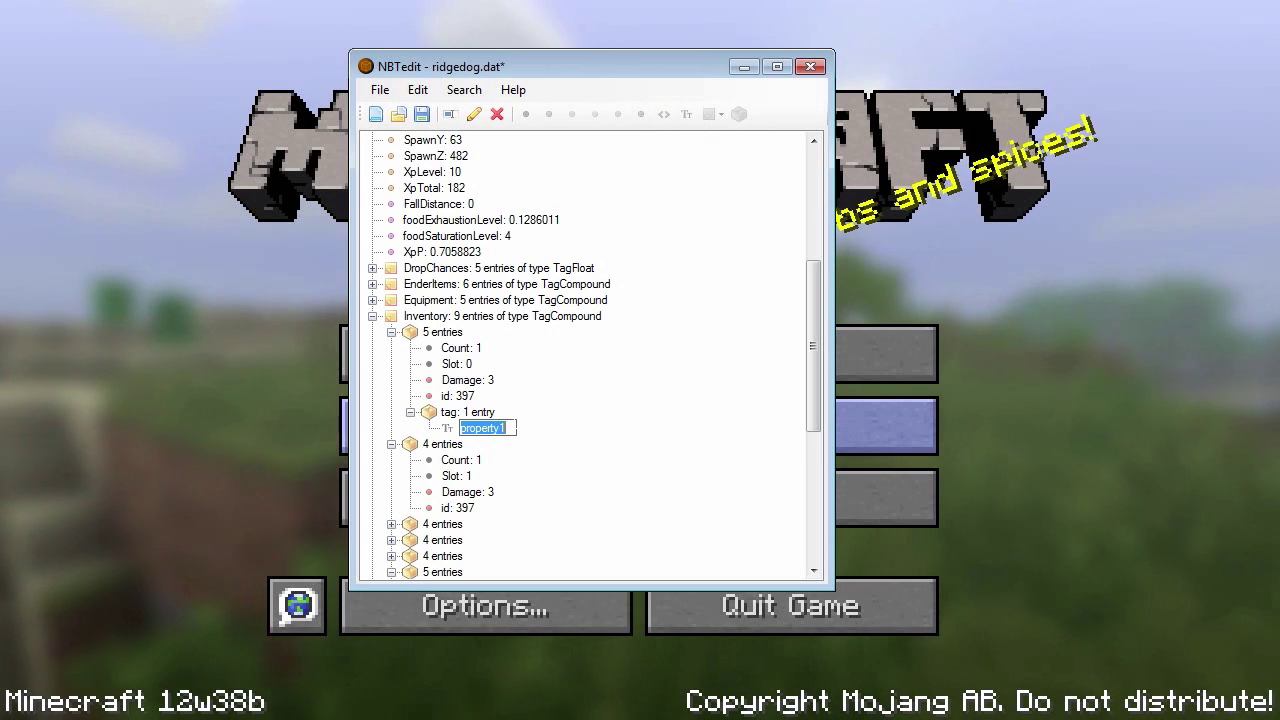
pyautogui.write('SkullOwner:')
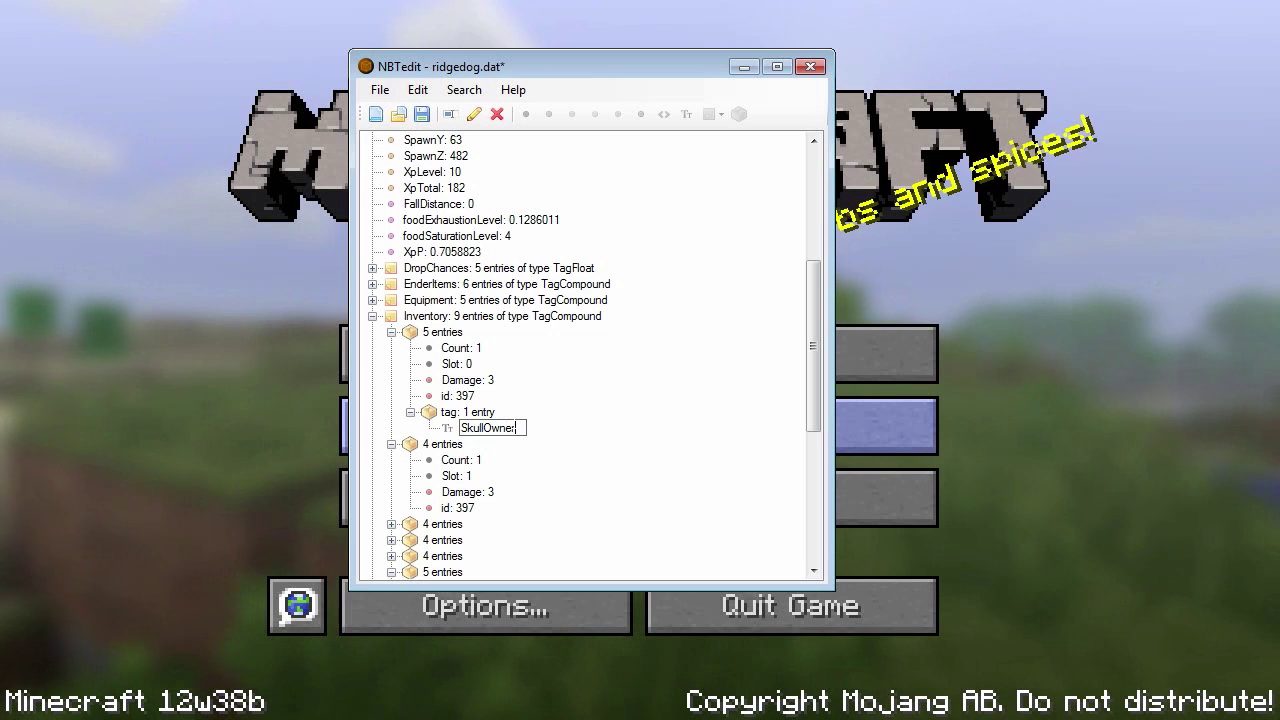
pyautogui.doubleClick(503, 428)
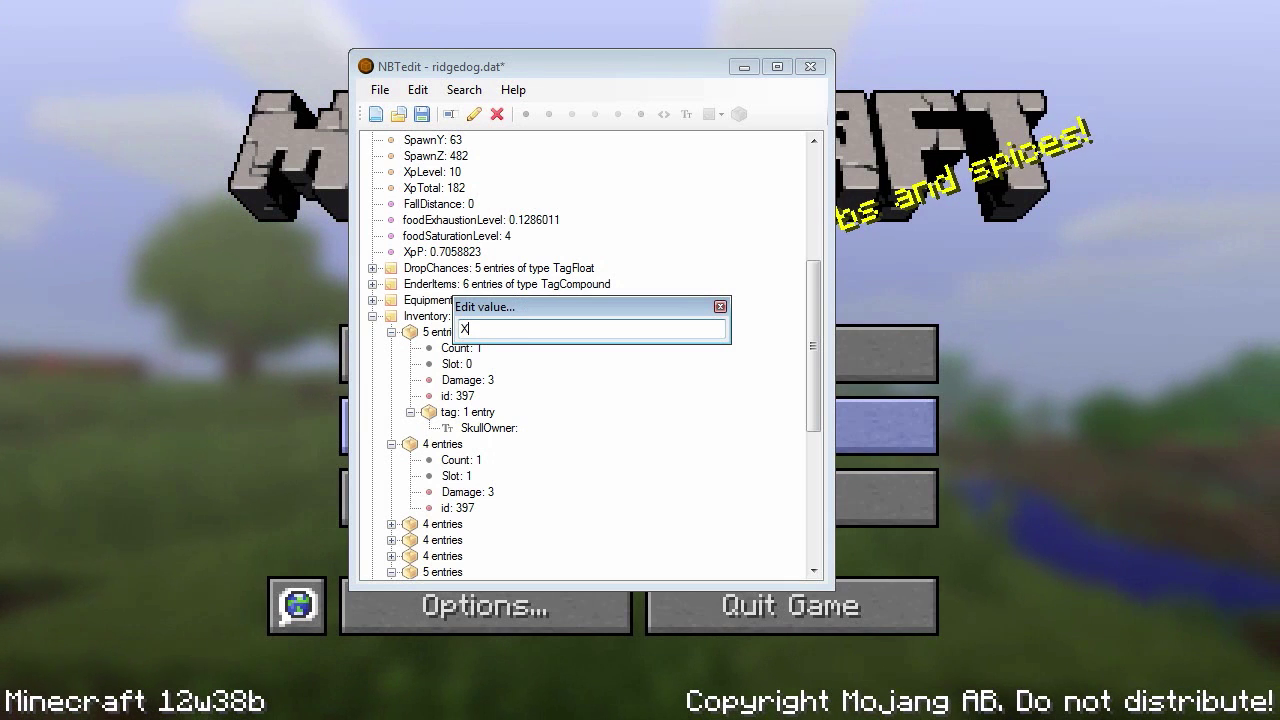
pyautogui.press('Return')
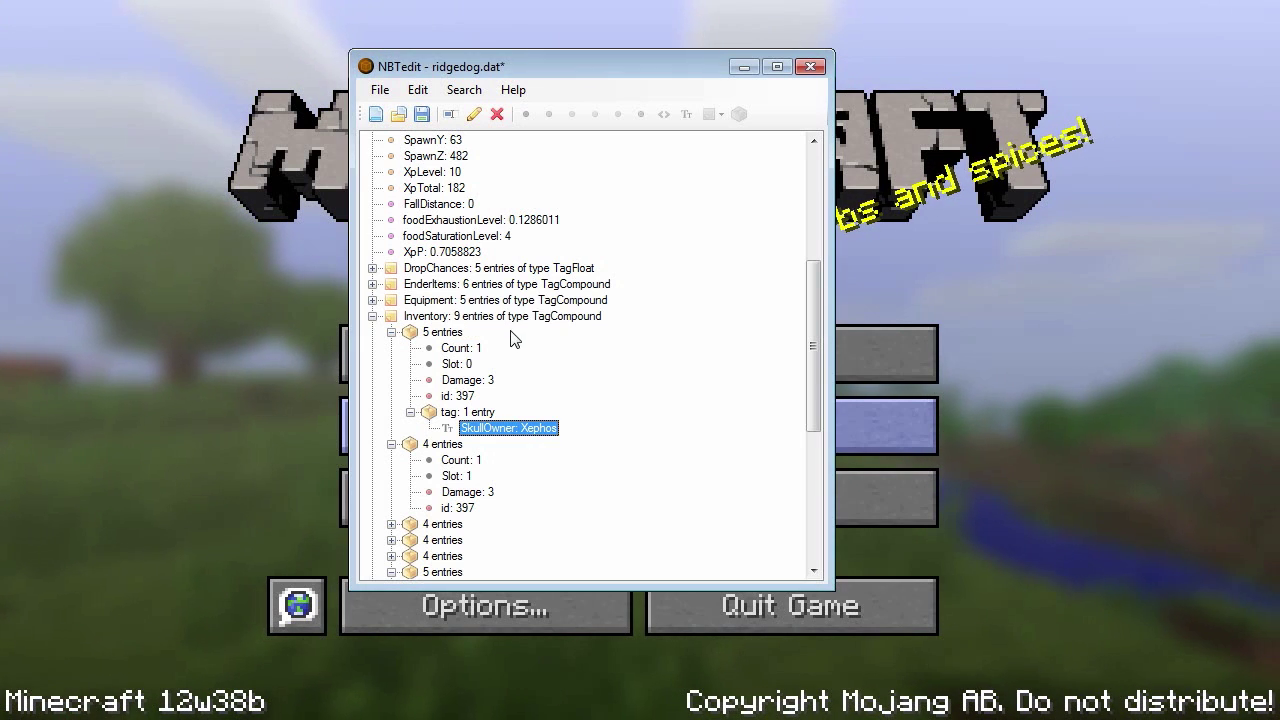
# Add a compound named "tag" to the slot 1 head entry and a string property named SkullOwner inside it
pyautogui.click(445, 444)
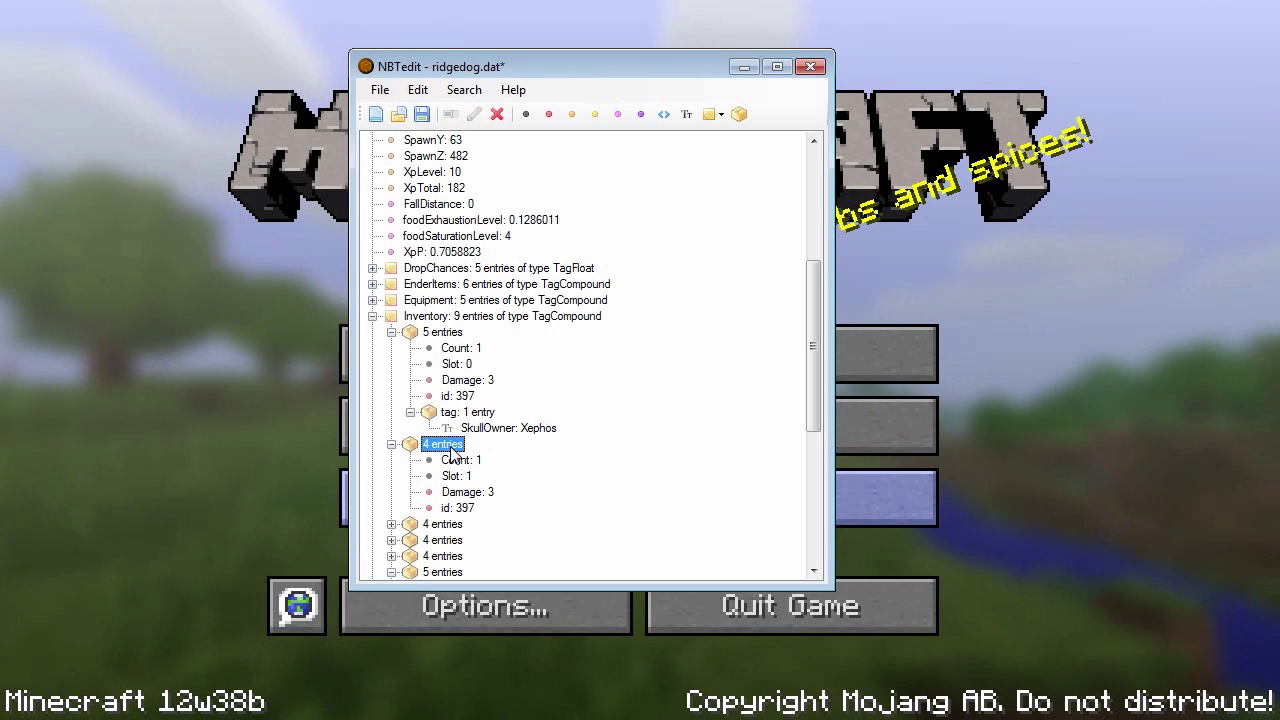
pyautogui.click(738, 115)
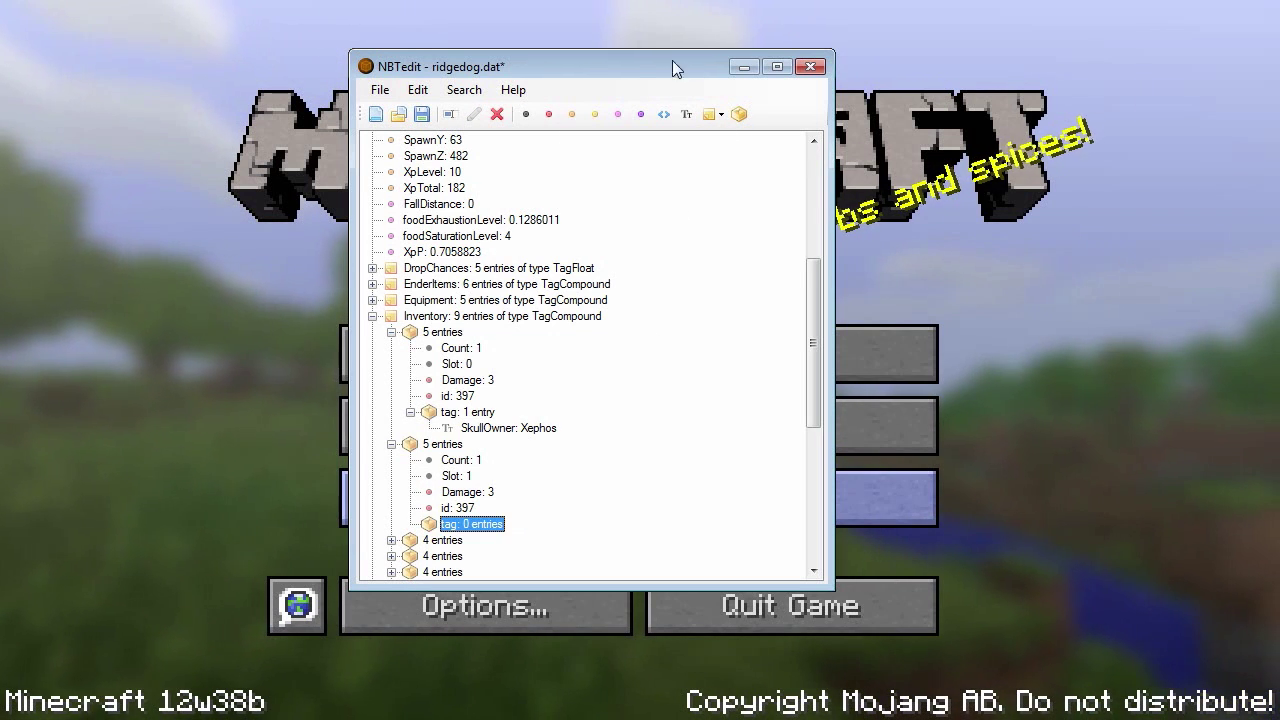
pyautogui.click(688, 115)
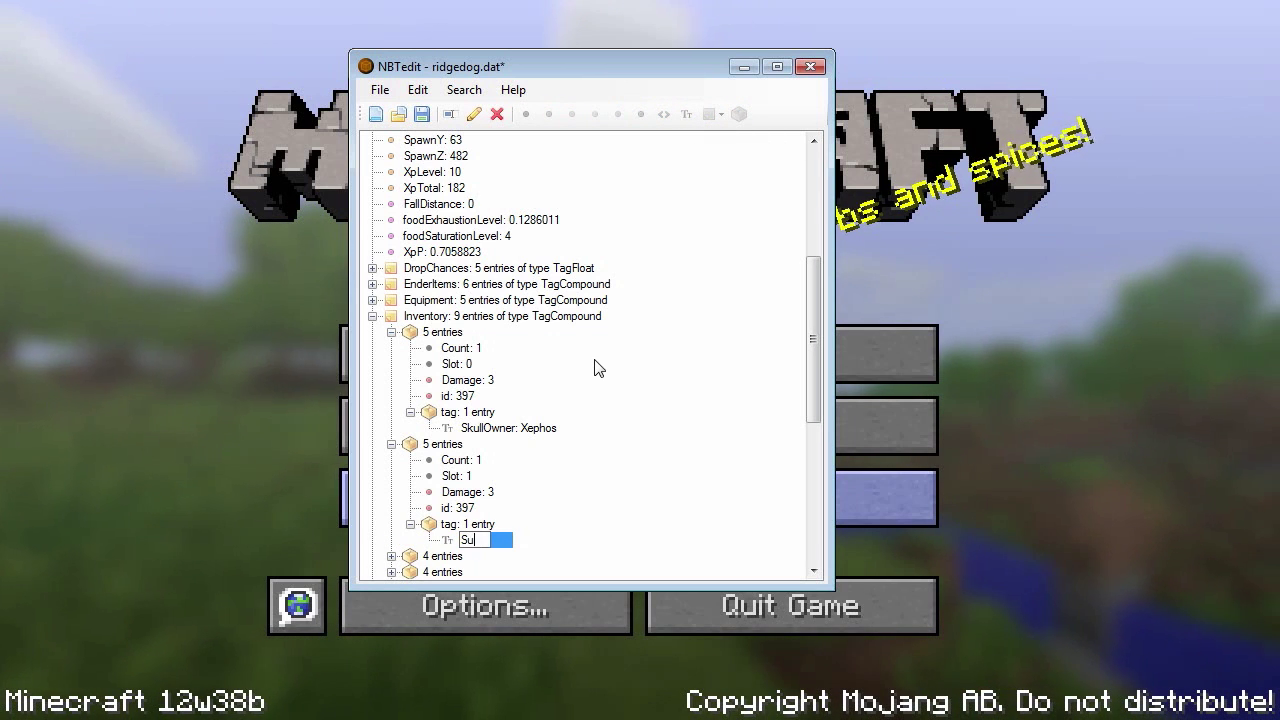
pyautogui.write('SkullOwner')
pyautogui.press('Return')
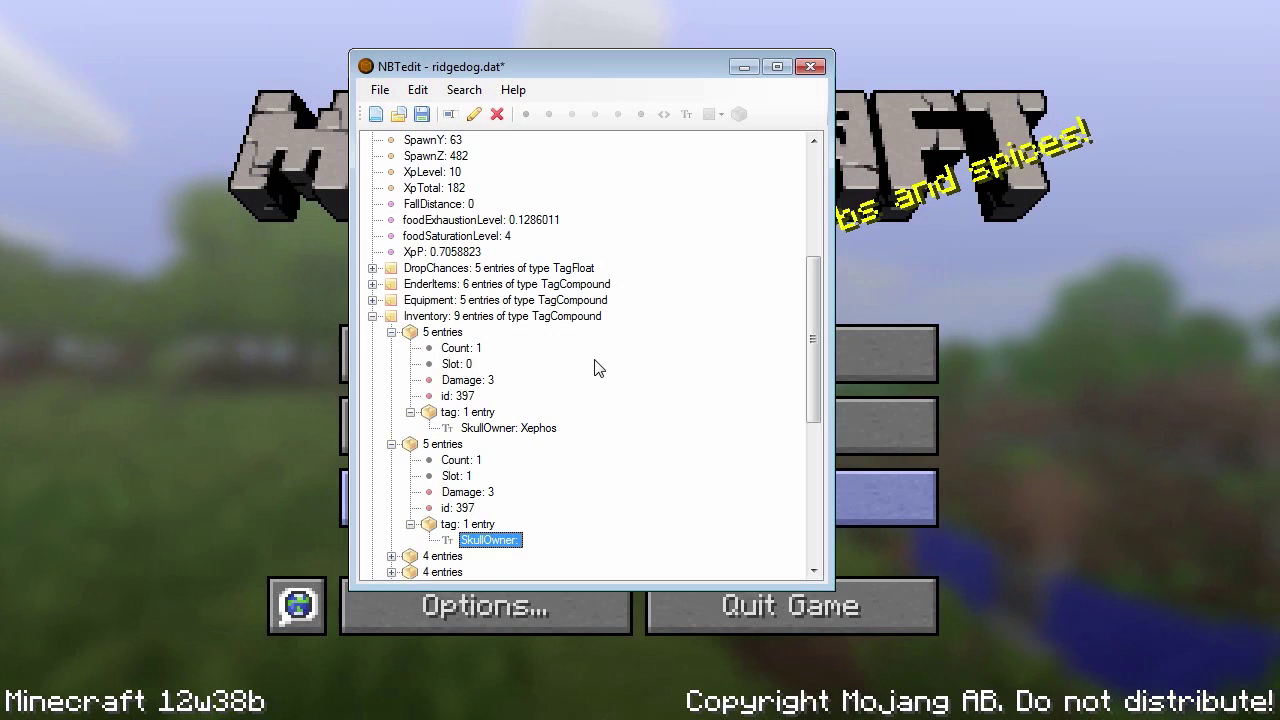
# Set the slot 1 head's SkullOwner value to Honeydew
pyautogui.press('Return')
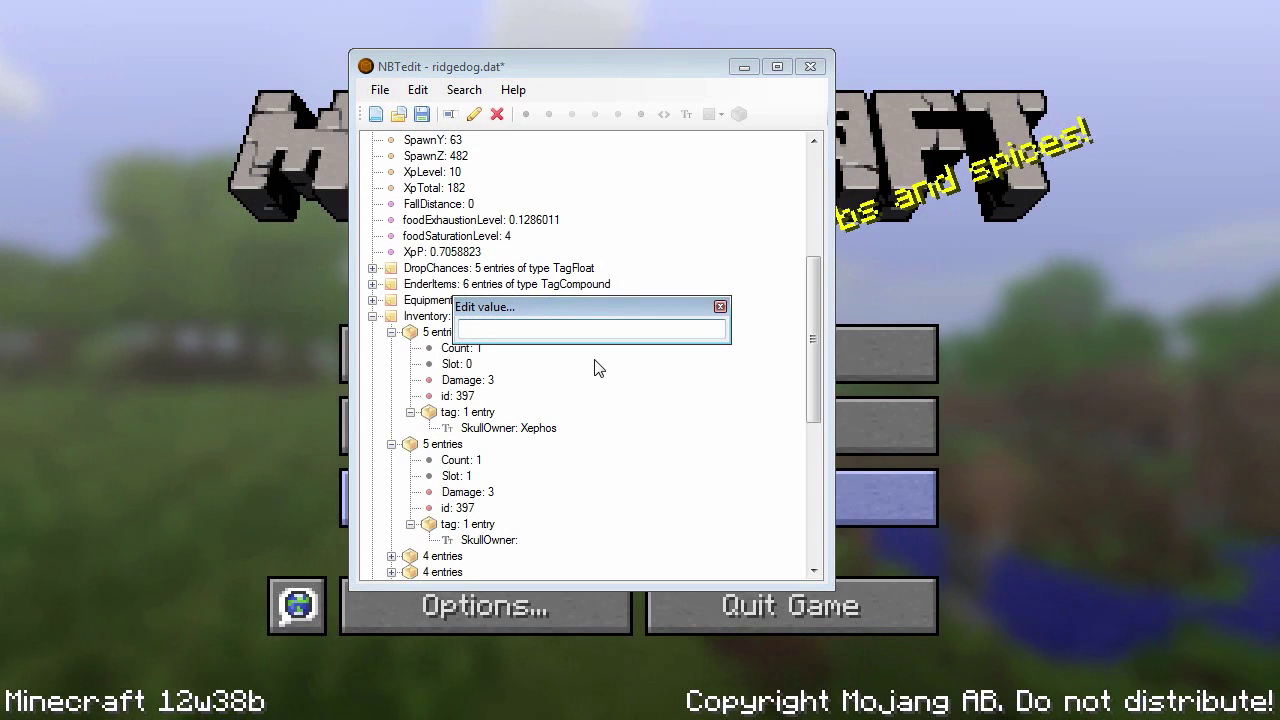
pyautogui.write('Honeydew')
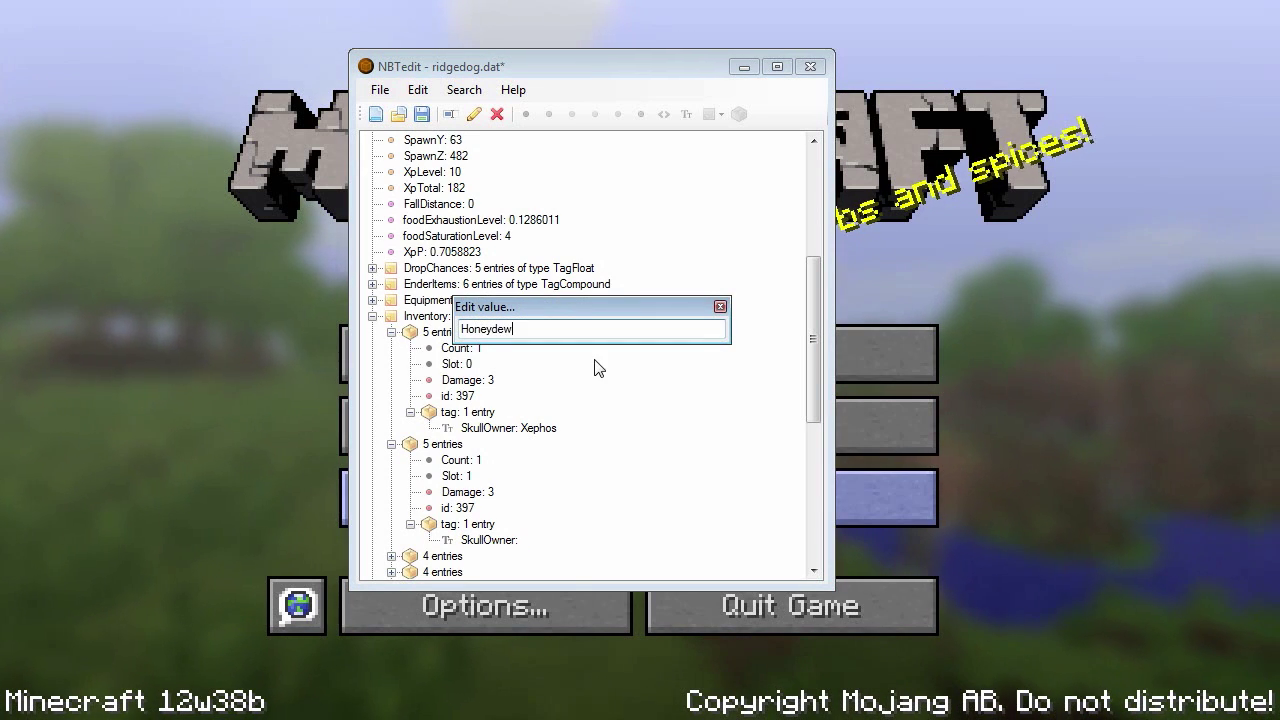
pyautogui.press('Return')
# Collapse the slot 0 head entry, keep the slot 1 entry expanded, and save the player file
pyautogui.click(391, 443)
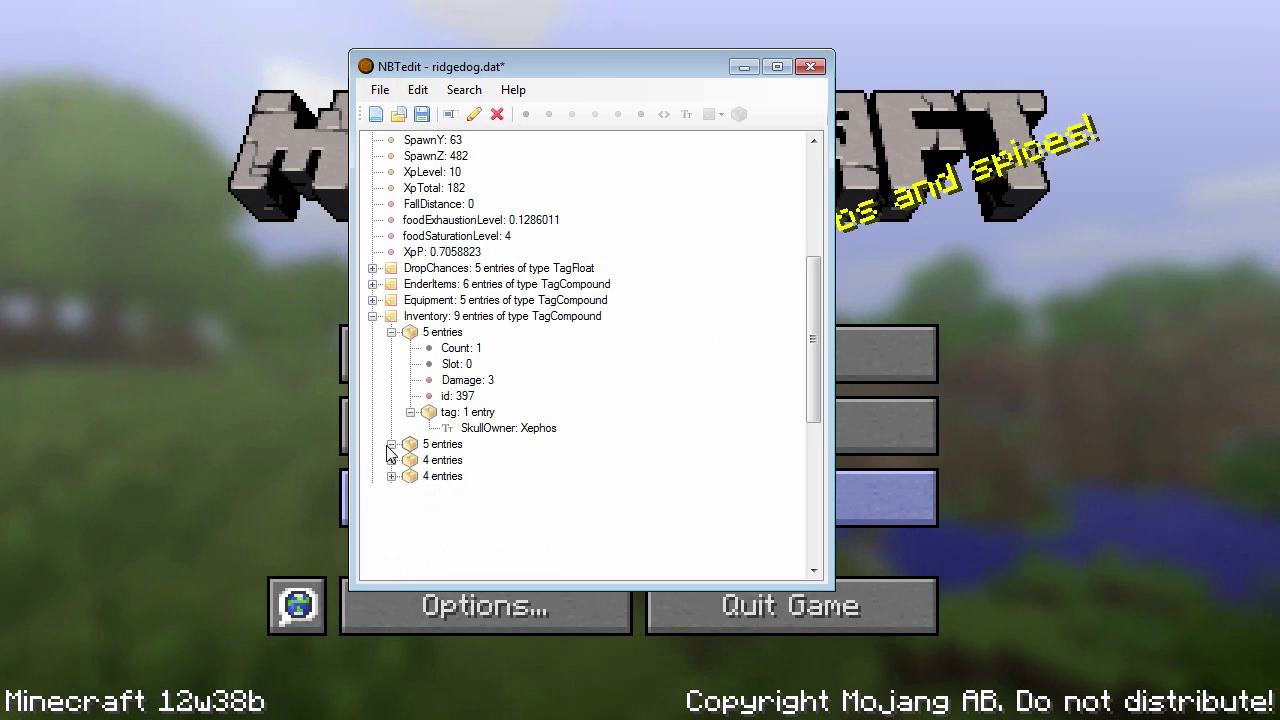
pyautogui.click(391, 331)
pyautogui.click(391, 347)
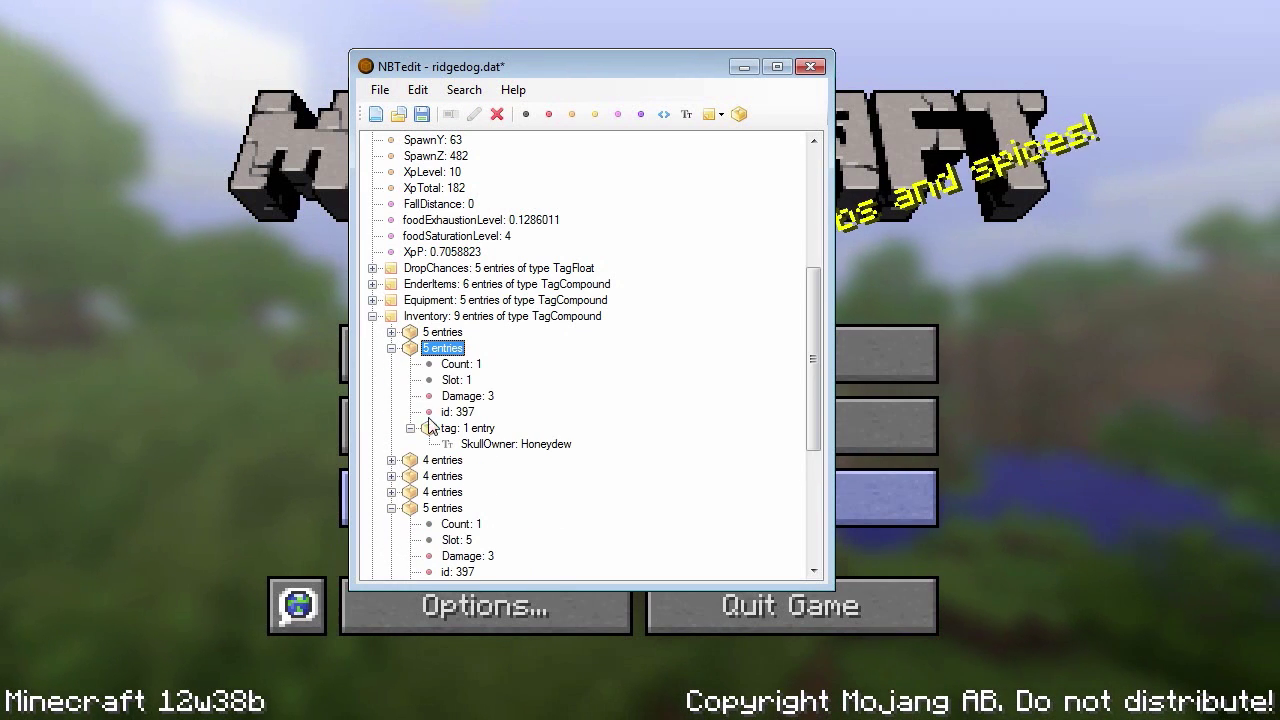
pyautogui.click(422, 114)
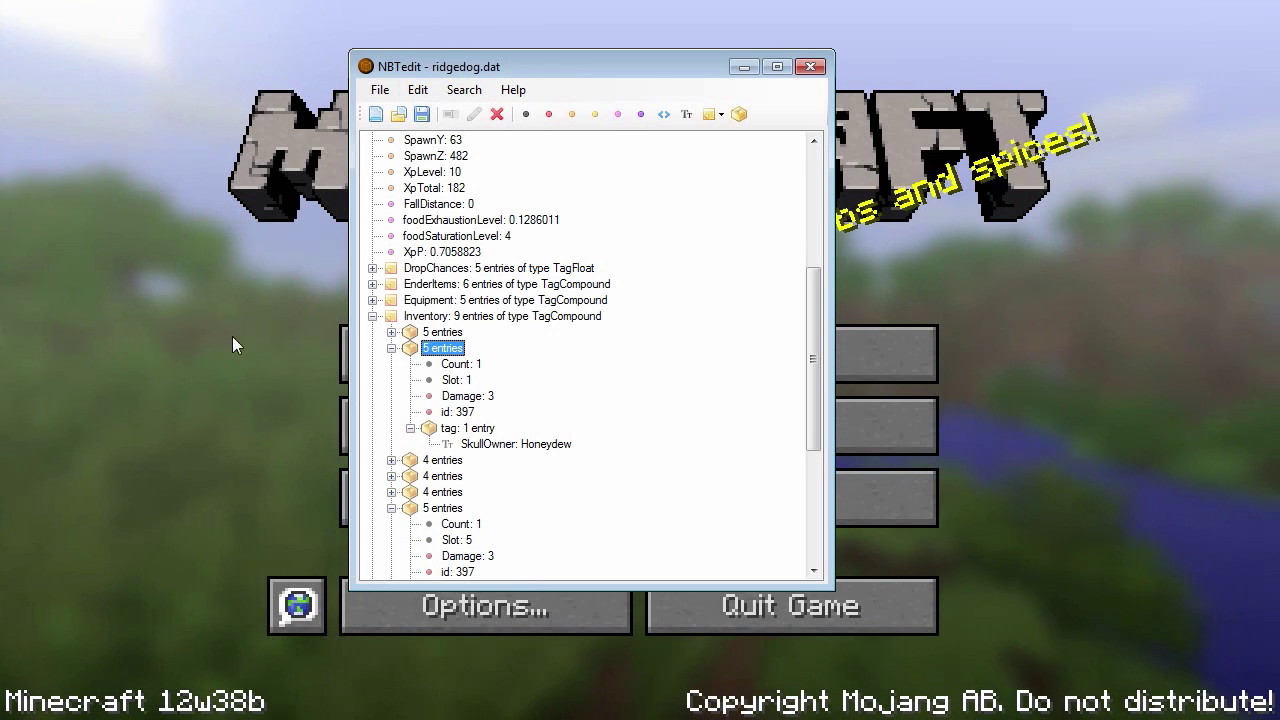
# Switch to Minecraft and join the first server in the multiplayer list
pyautogui.click(200, 386)
pyautogui.click(466, 426)
pyautogui.click(458, 150)
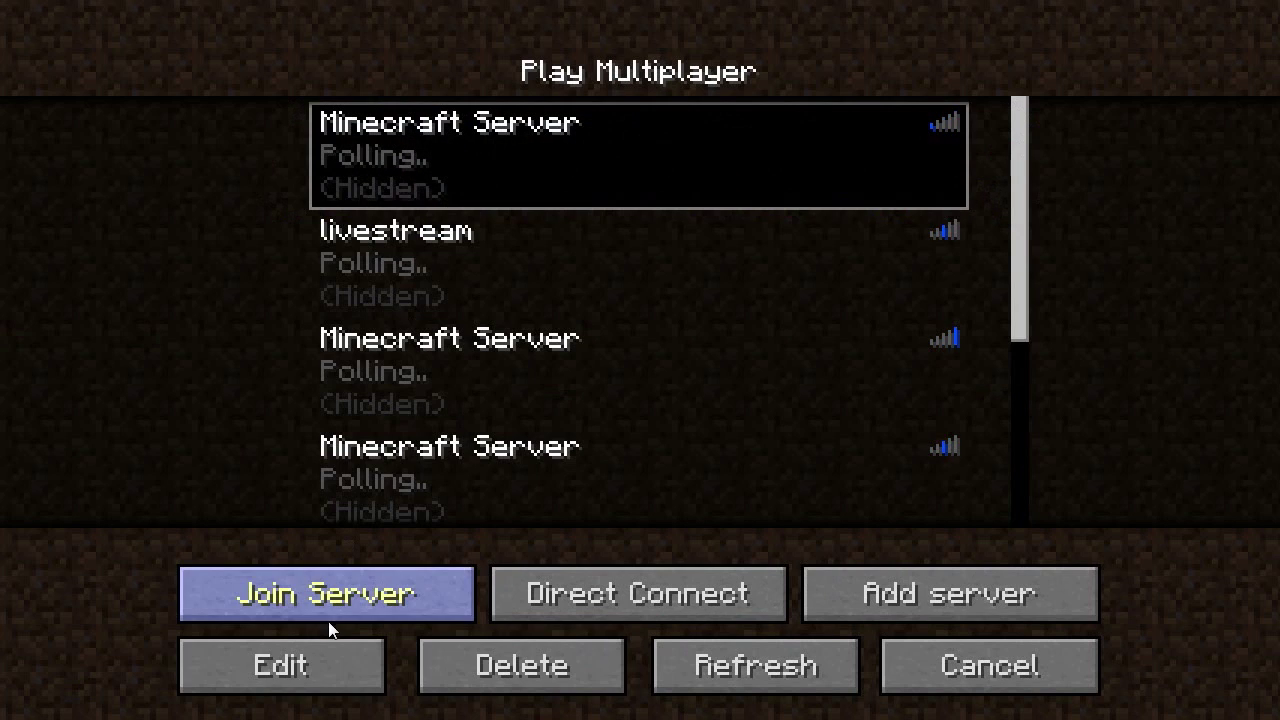
pyautogui.click(130, 604)
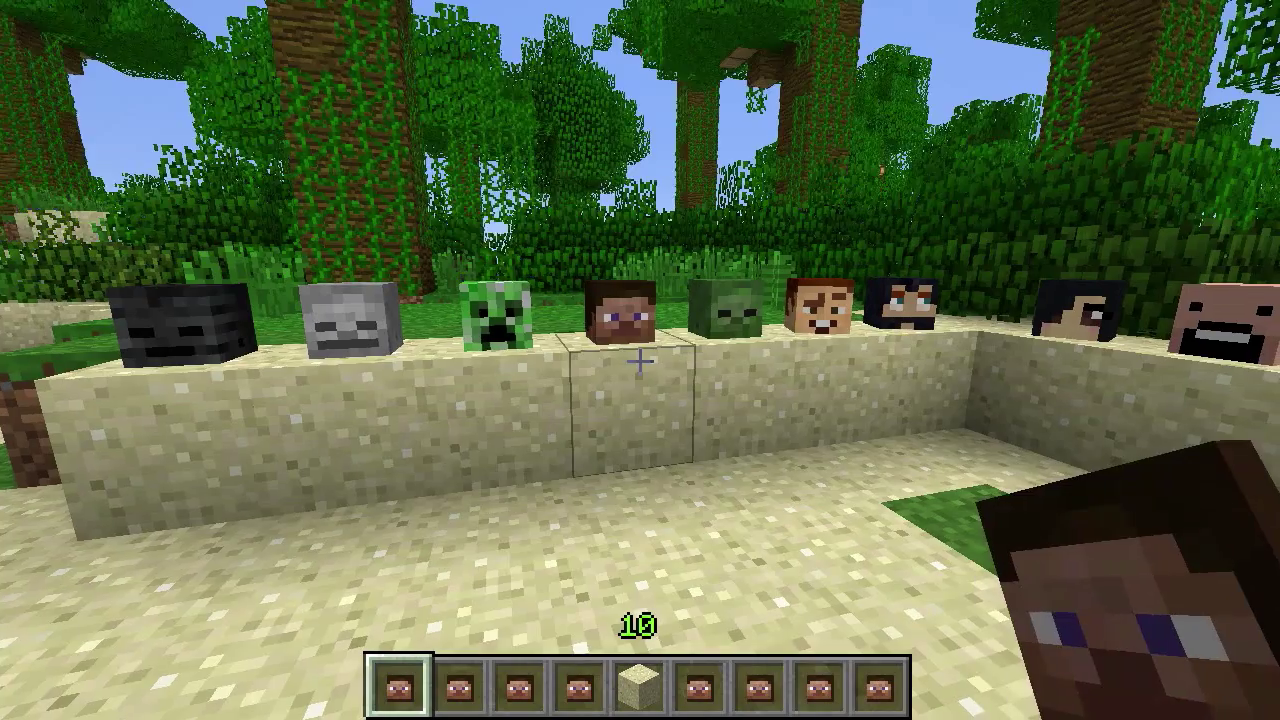
# Check the names of the heads in the first two hotbar slots from the inventory
pyautogui.press('2')
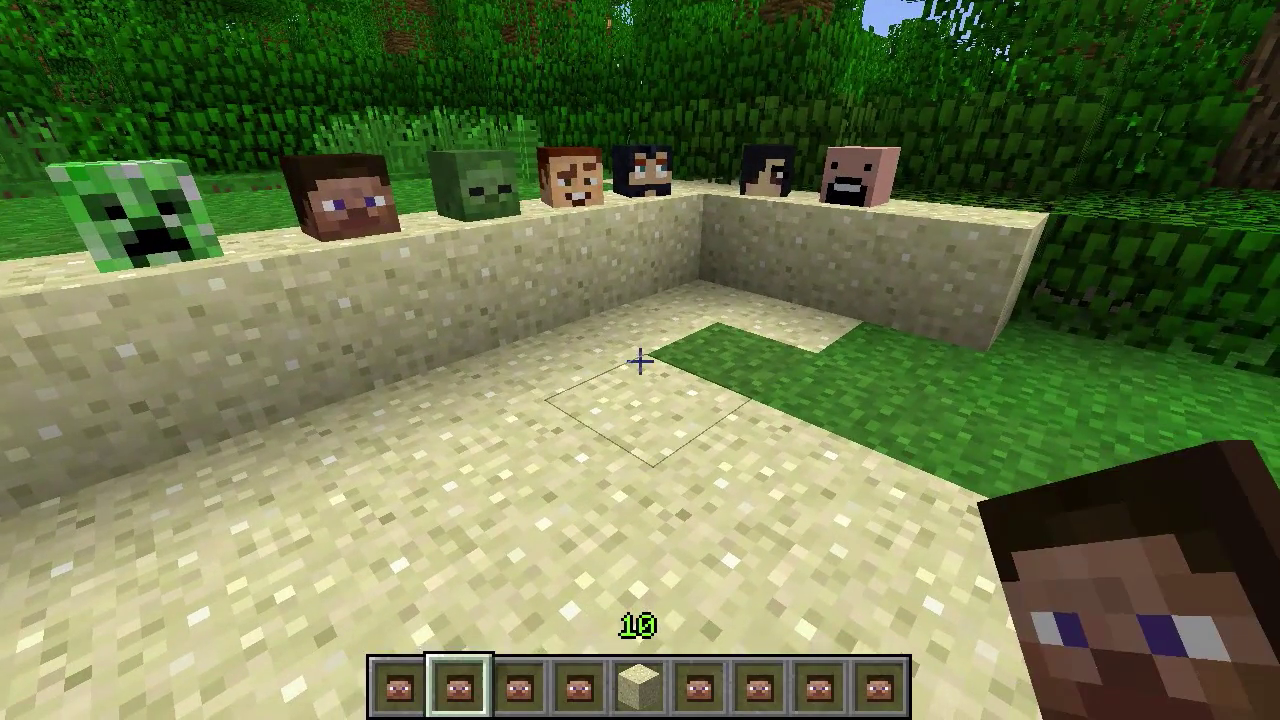
pyautogui.press('e')
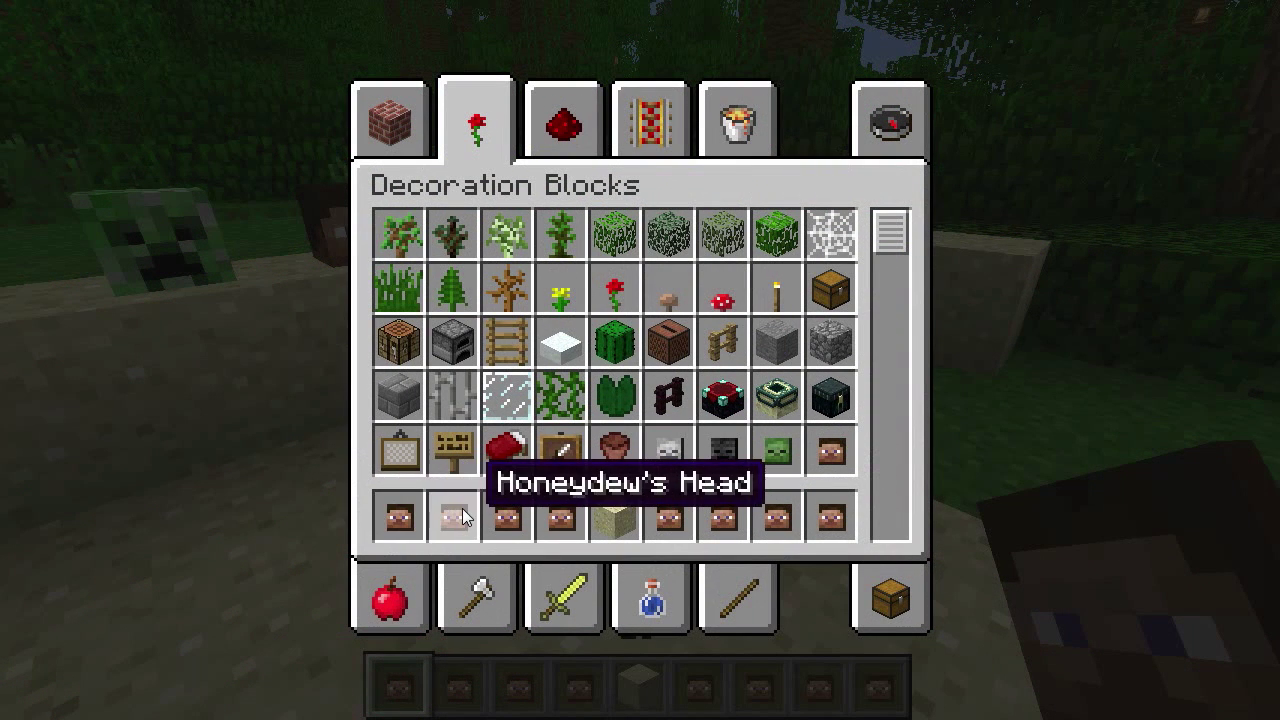
pyautogui.press('e')
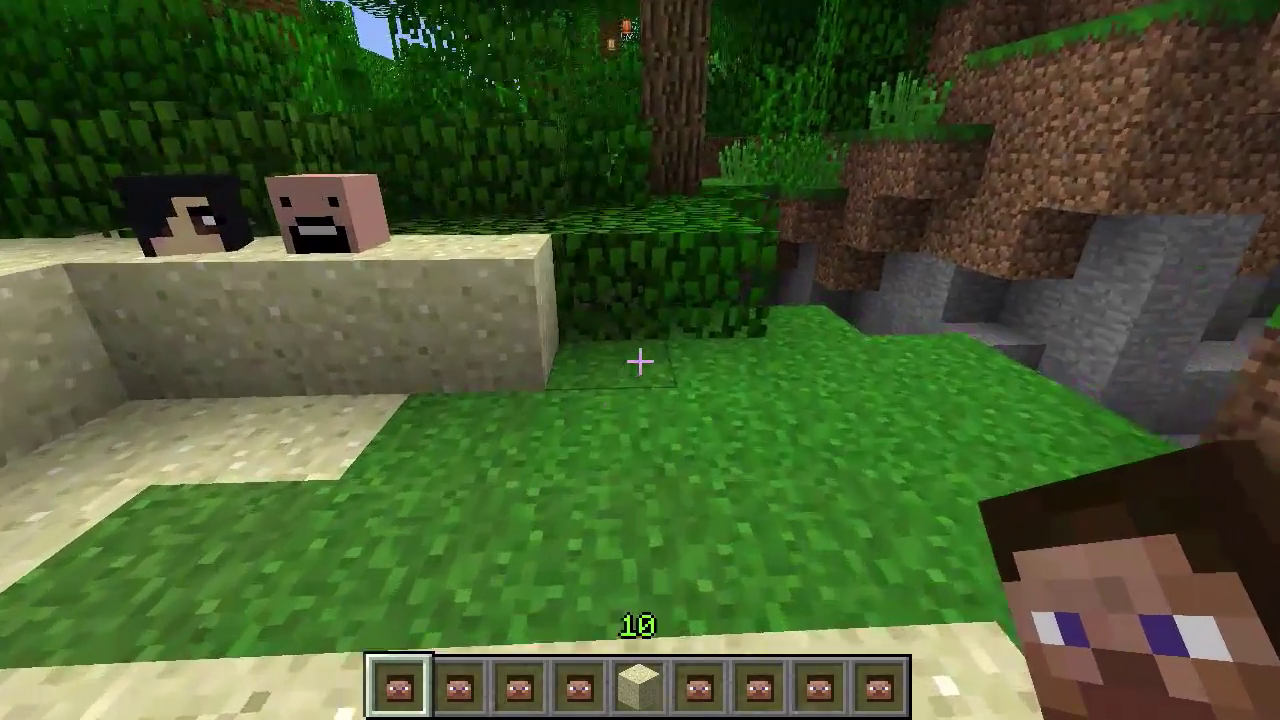
# Extend the sand ledge by two sand blocks beyond the last displayed head
pyautogui.press('6')
pyautogui.press('5')
pyautogui.rightClick(640, 362)
pyautogui.rightClick(640, 362)
# Place the Xephos and Honeydew heads side by side on the two added sand blocks and back away to view the row
pyautogui.press('1')
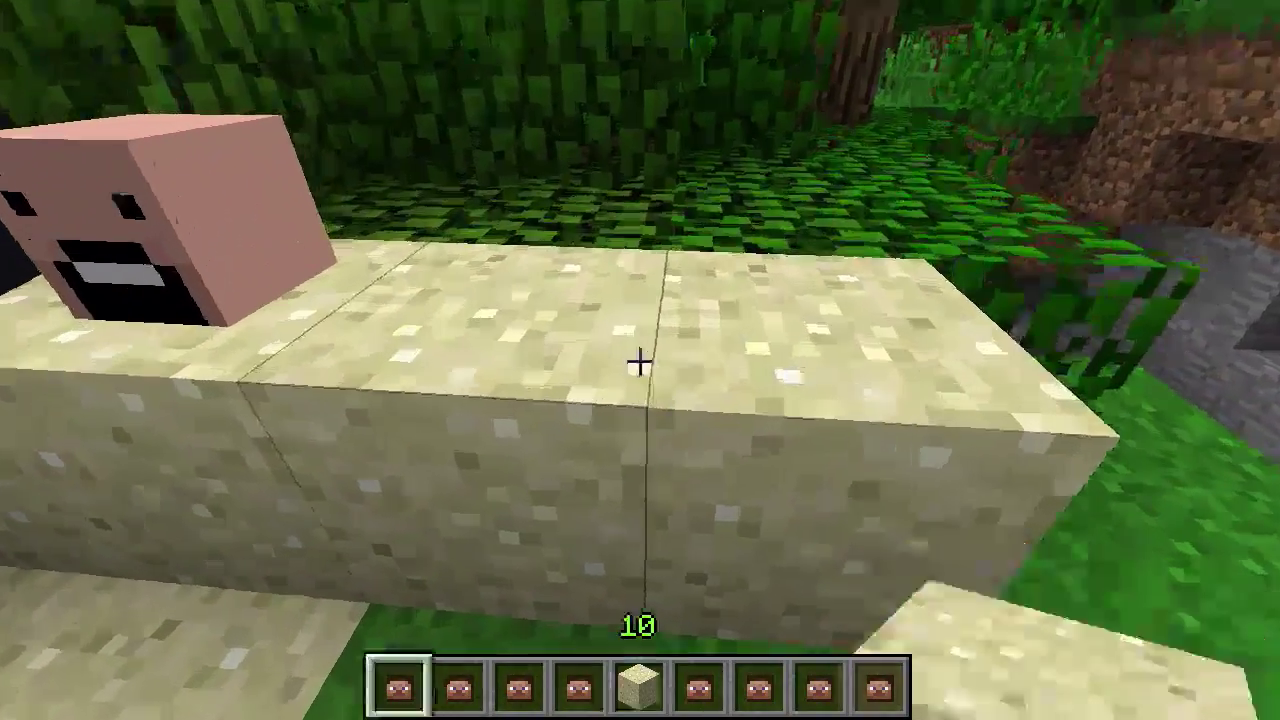
pyautogui.rightClick(640, 362)
pyautogui.press('2')
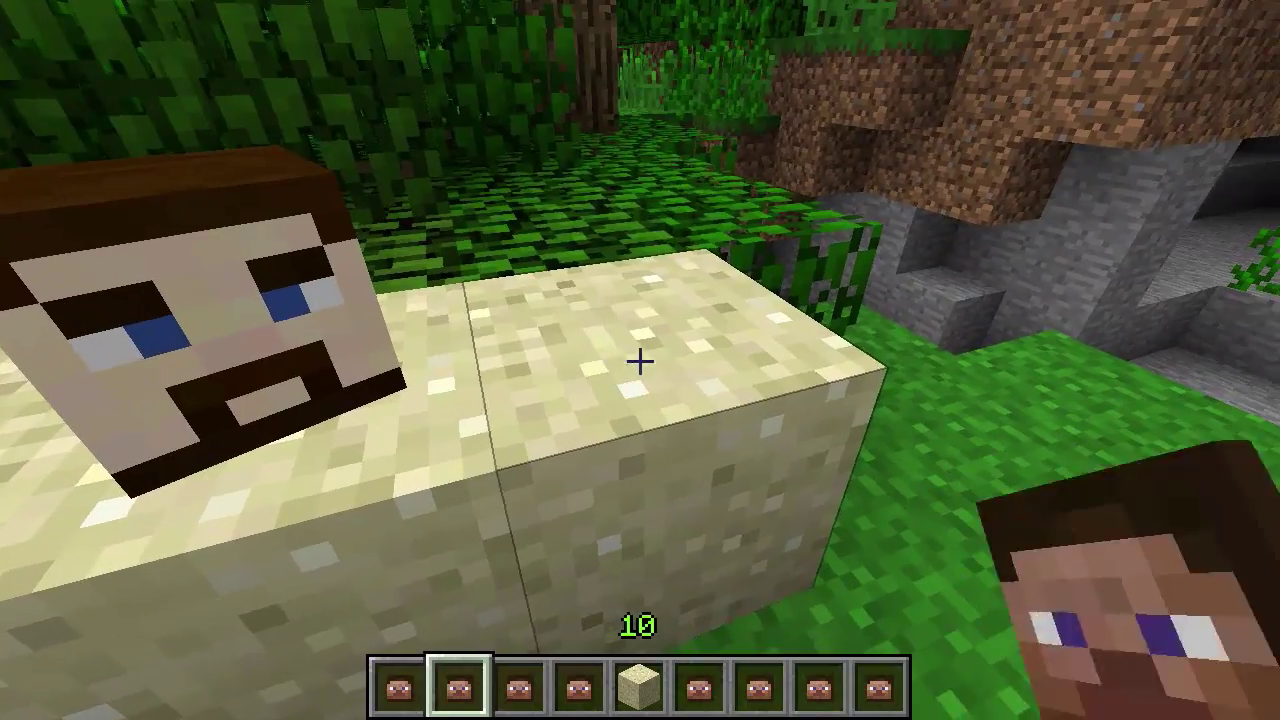
pyautogui.rightClick(640, 362)
pyautogui.press('s')
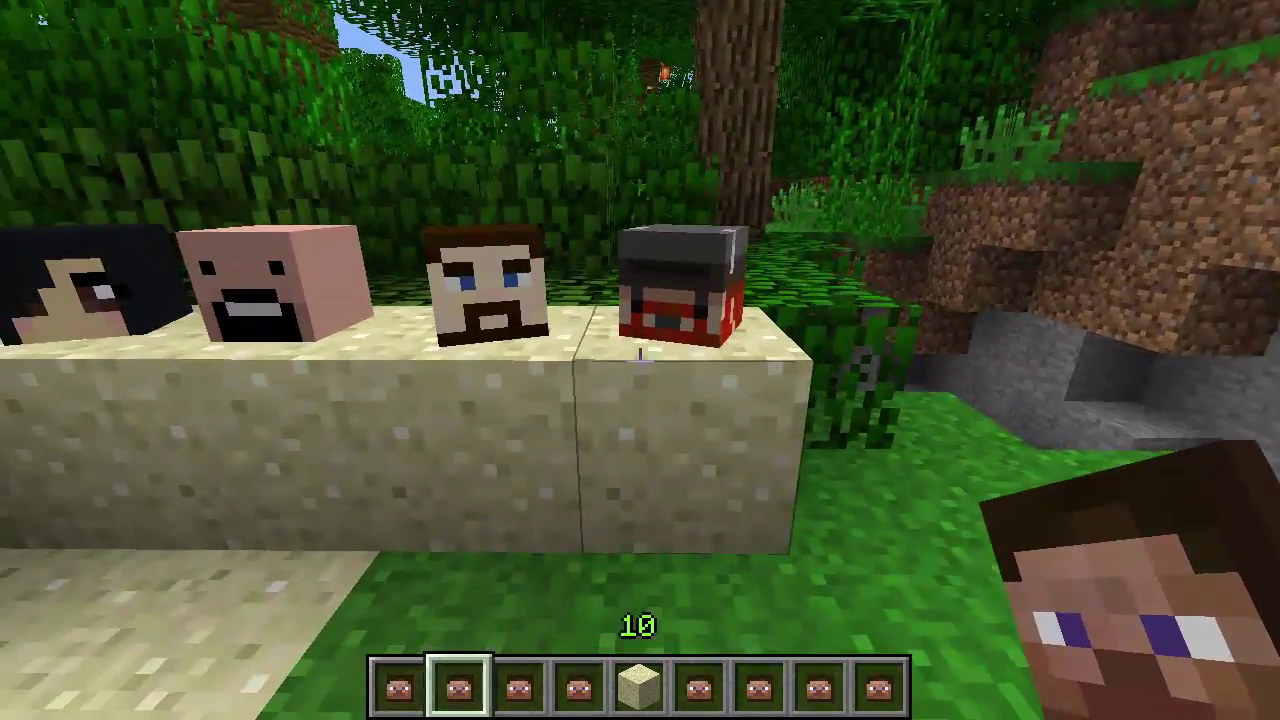
pyautogui.press('s')
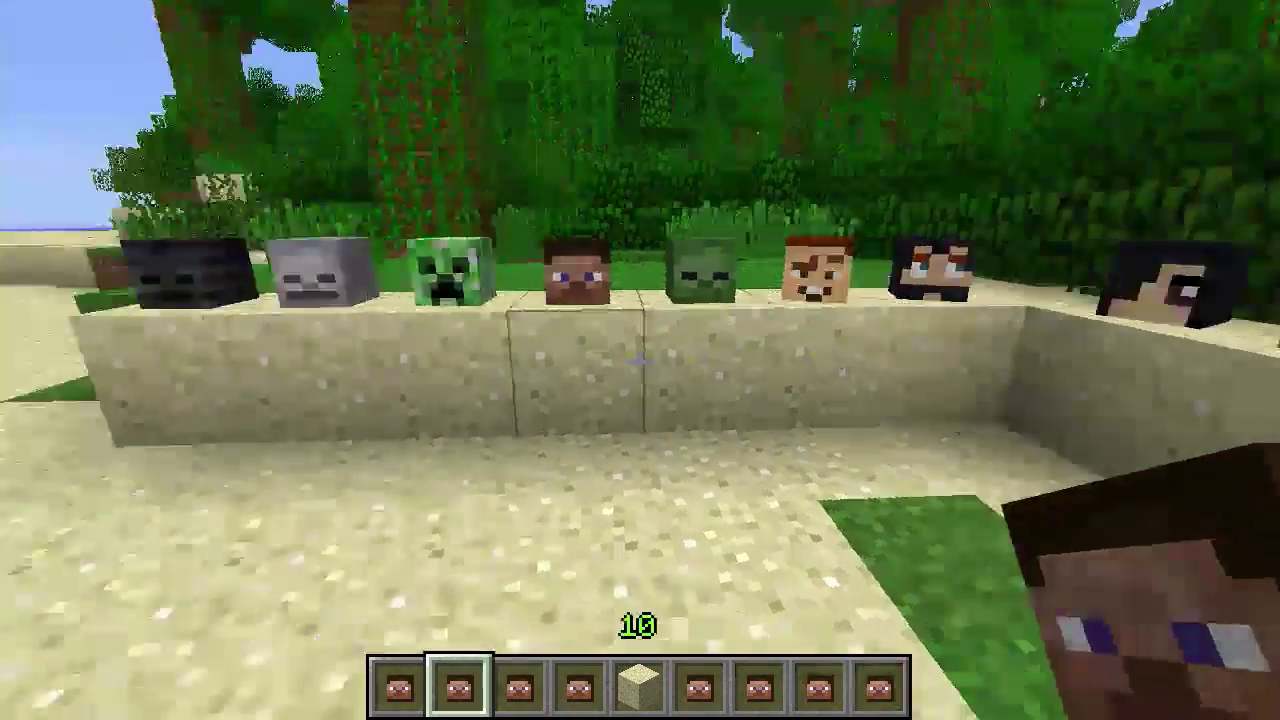
pyautogui.press('s')
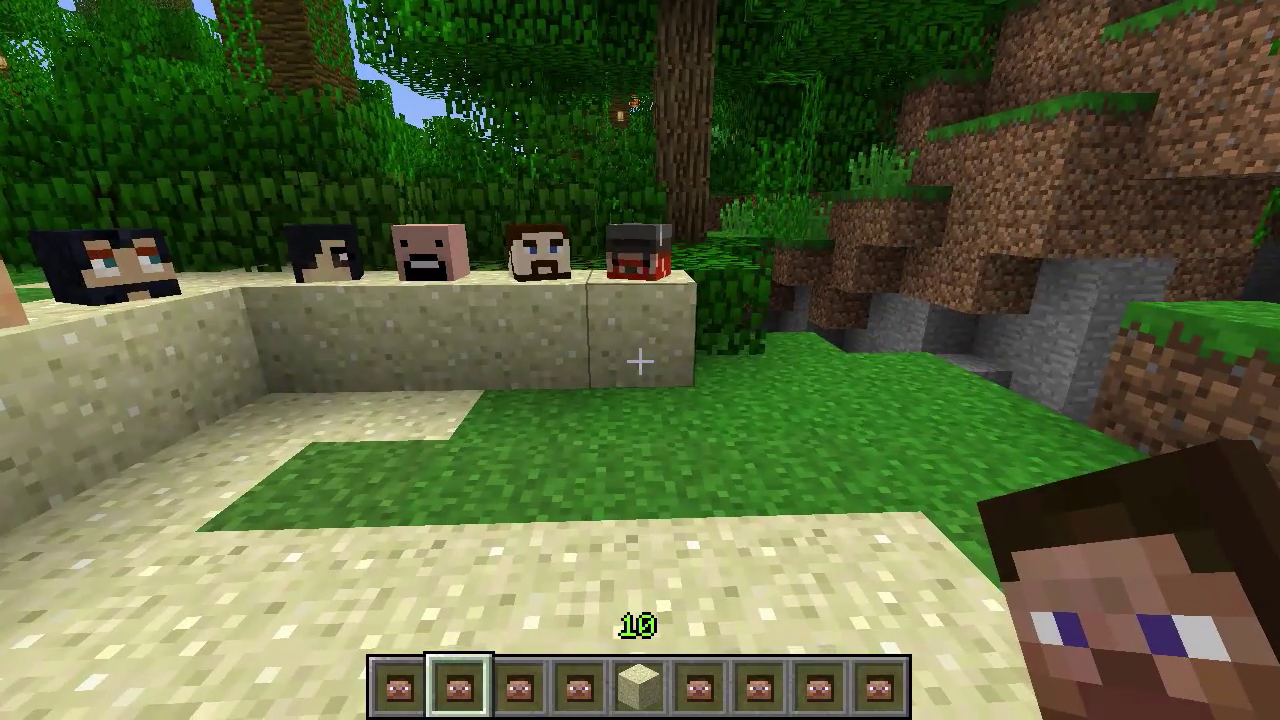
pyautogui.press('s')
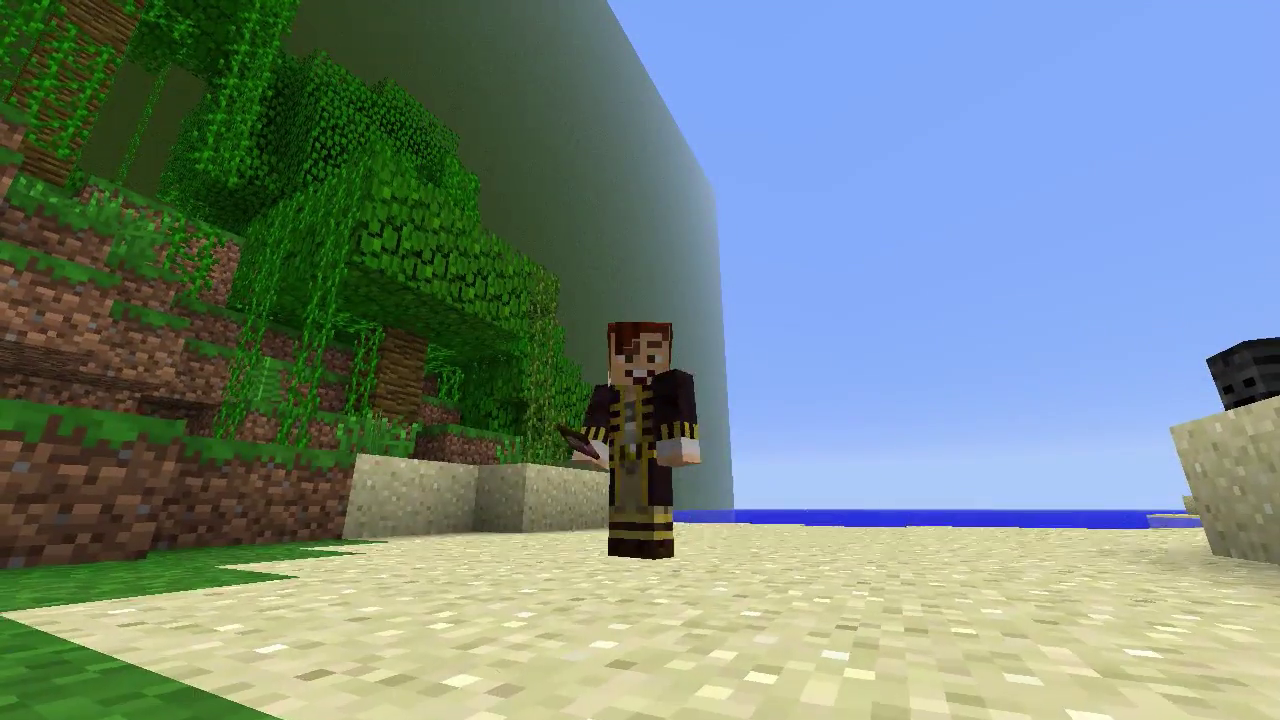